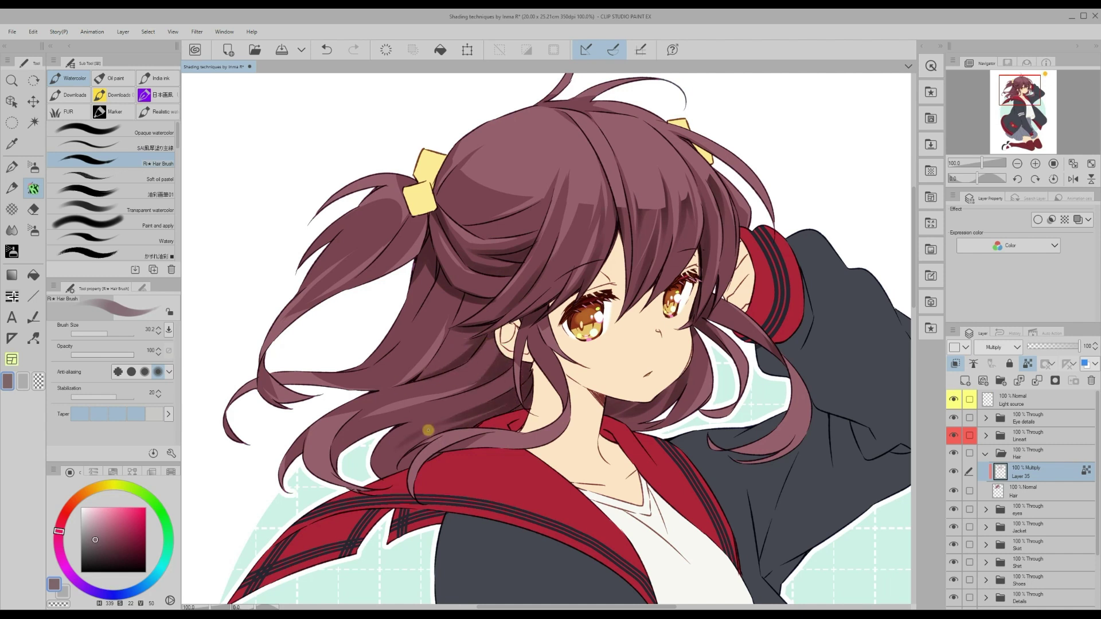
# Shade the lower hair strands near the collar with the Ri Hair Brush and set the secondary color to white for lightening the shadows
pyautogui.moveTo(428, 430)
pyautogui.mouseDown()
pyautogui.moveTo(388, 435)
pyautogui.moveTo(410, 459)
pyautogui.mouseUp()
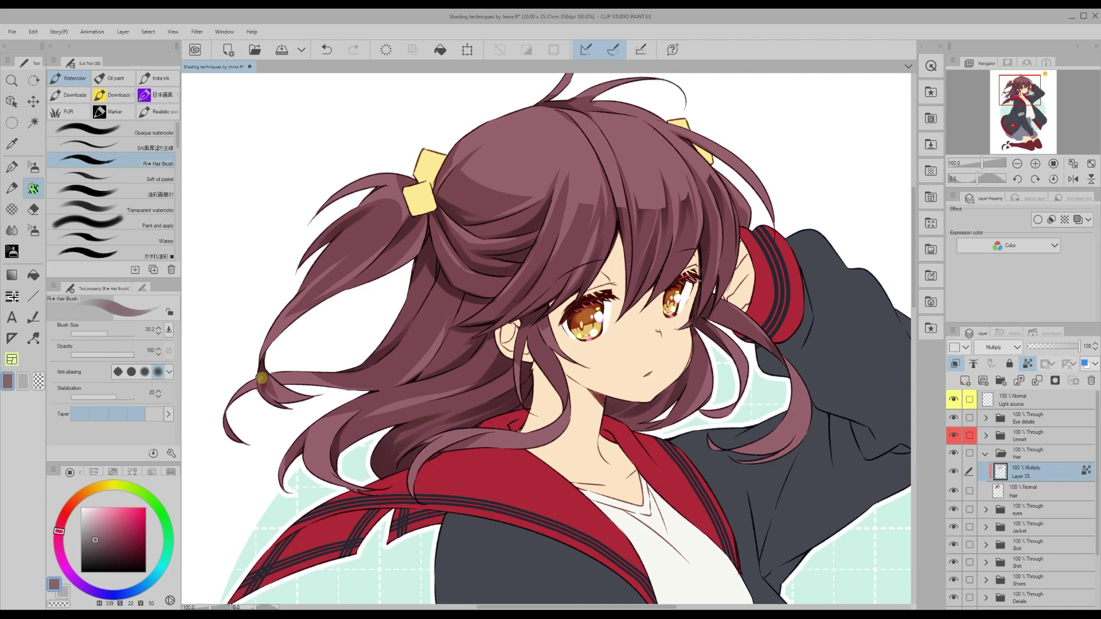
pyautogui.moveTo(912, 286); pyautogui.dragTo(913, 282)
pyautogui.click(63, 592)
pyautogui.moveTo(86, 524); pyautogui.dragTo(69, 495)
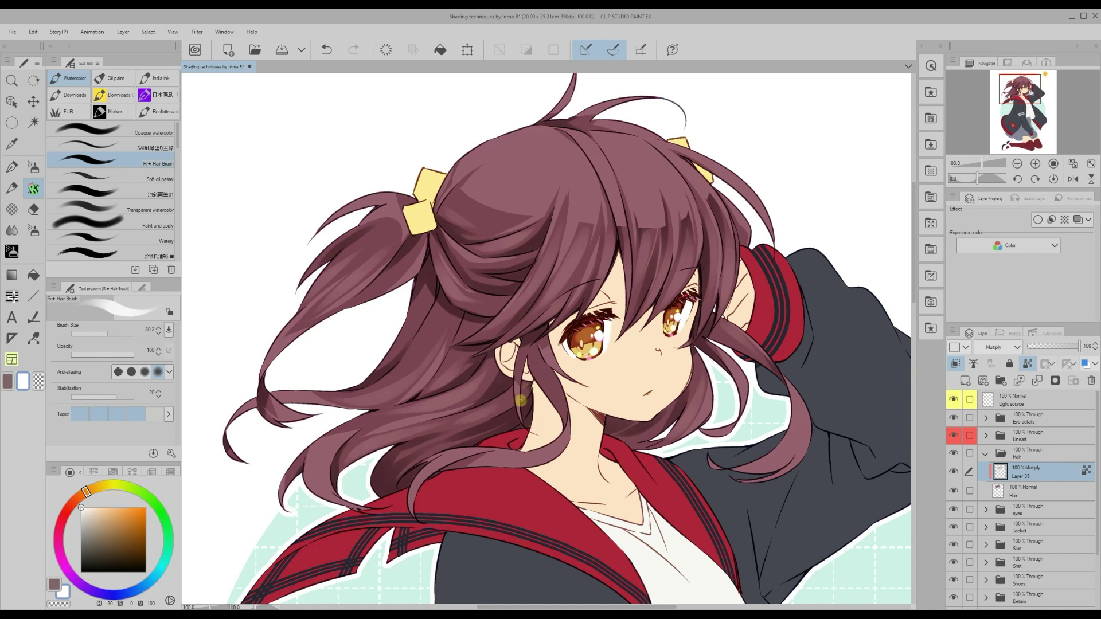
# Set up a new Screen layer above the hair shading, ready for orange highlights with the Mapping pen
pyautogui.click(1017, 165)
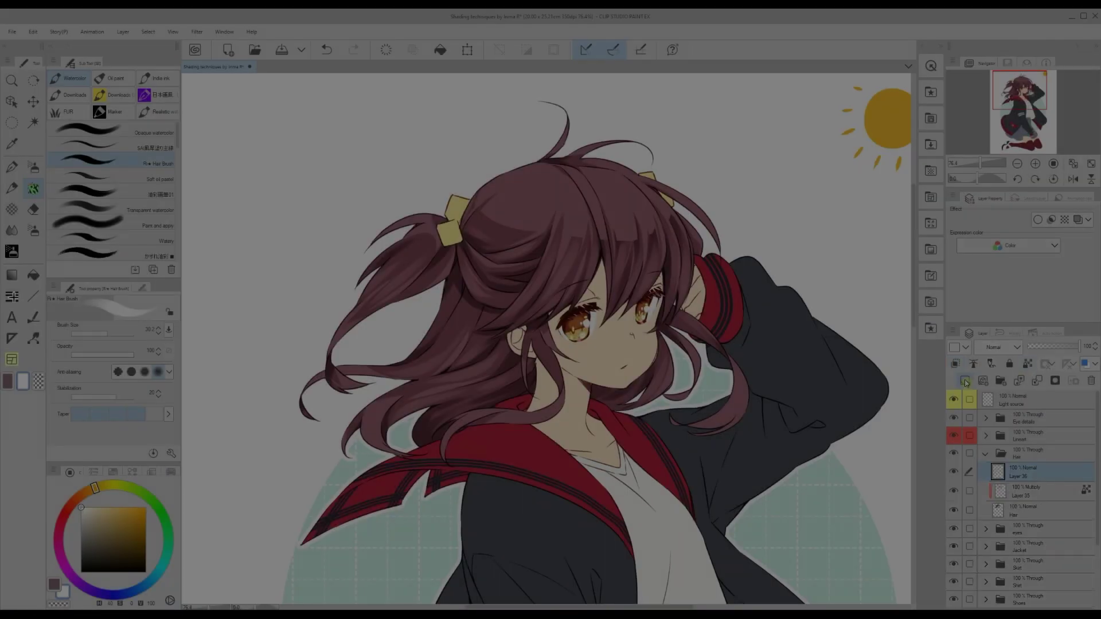
pyautogui.click(1000, 347)
pyautogui.click(996, 115)
pyautogui.click(90, 489)
pyautogui.moveTo(131, 512); pyautogui.dragTo(136, 528)
pyautogui.click(12, 169)
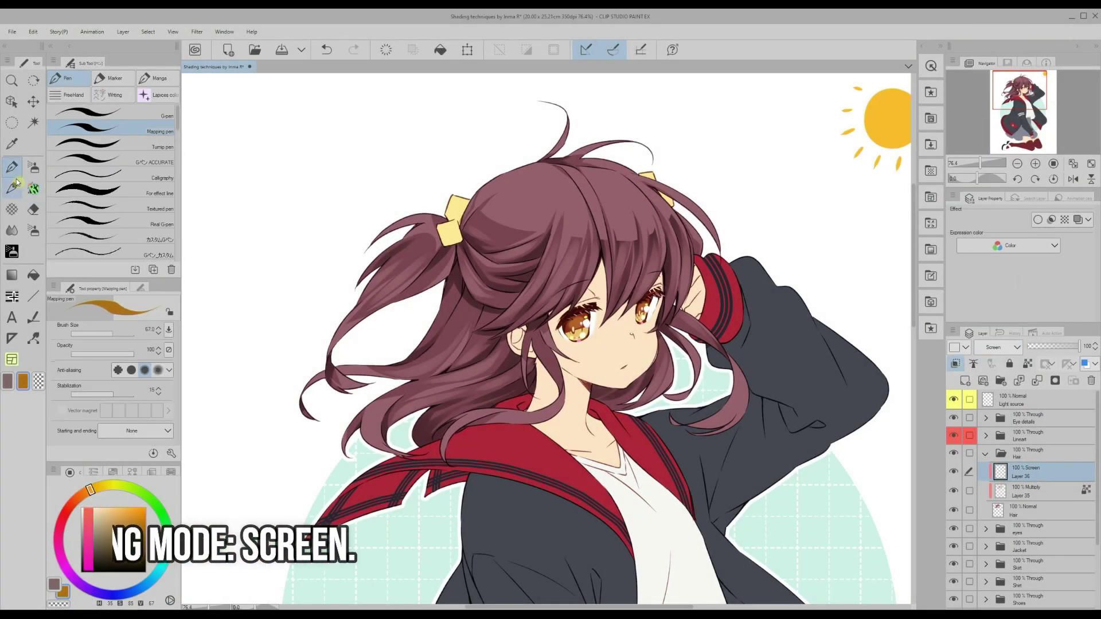
# Paint an orange highlight band across the crown of the hair and break its edges into thin, tapered strands
pyautogui.moveTo(636, 189); pyautogui.dragTo(486, 190)
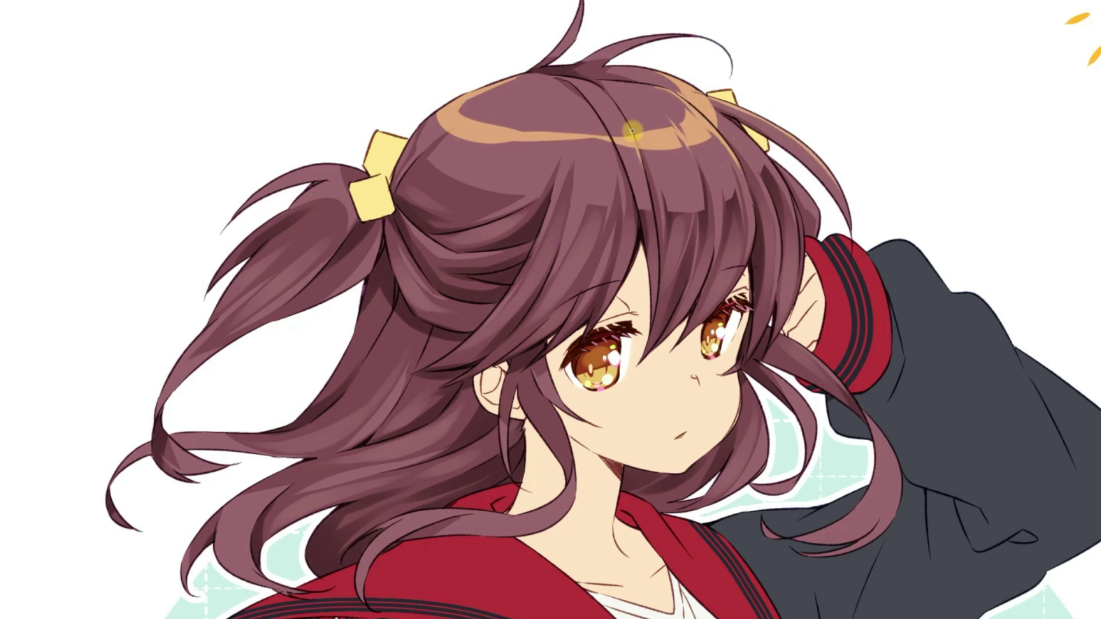
pyautogui.scroll(4, 637, 163)
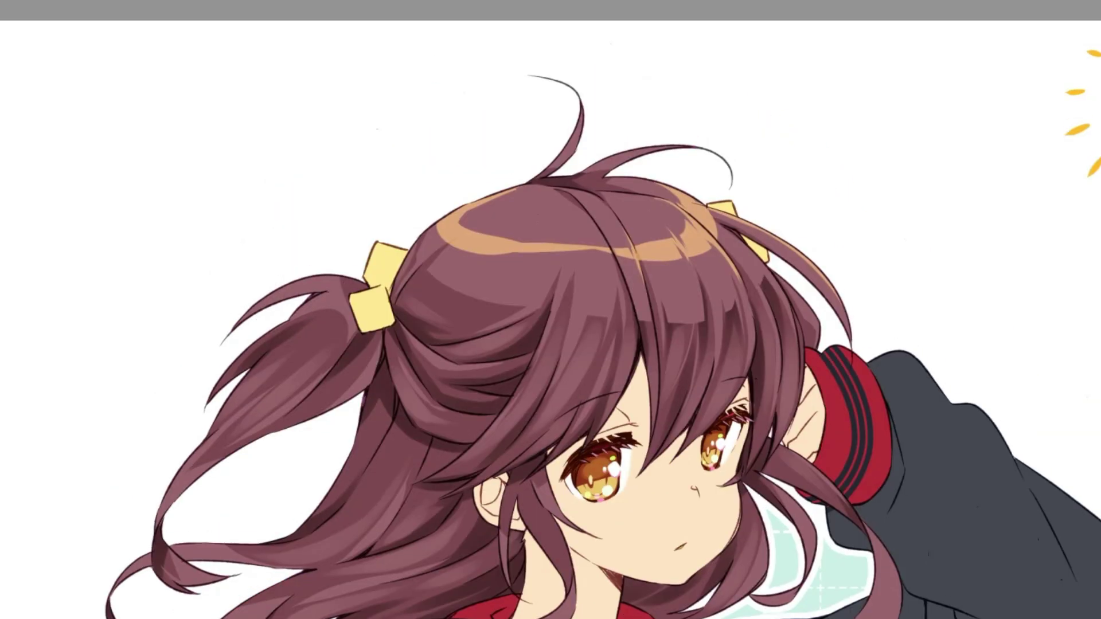
pyautogui.hotkey('ctrl', '+')
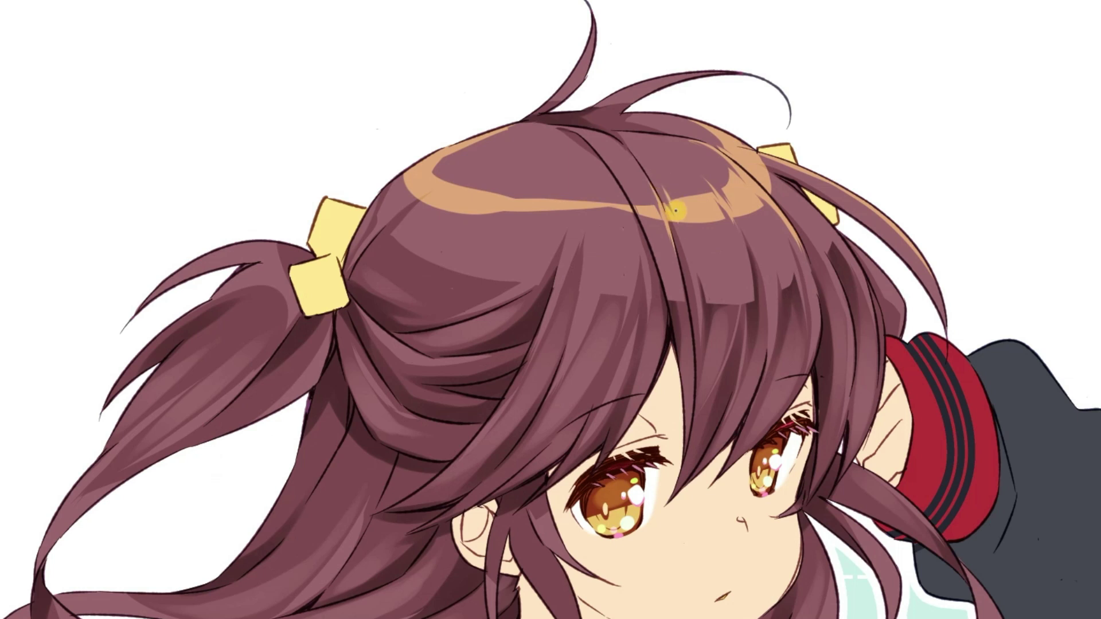
pyautogui.moveTo(520, 184)
pyautogui.mouseDown()
pyautogui.moveTo(499, 221)
pyautogui.moveTo(476, 198)
pyautogui.mouseUp()
pyautogui.moveTo(574, 188)
pyautogui.mouseDown()
pyautogui.moveTo(571, 209)
pyautogui.moveTo(551, 219)
pyautogui.mouseUp()
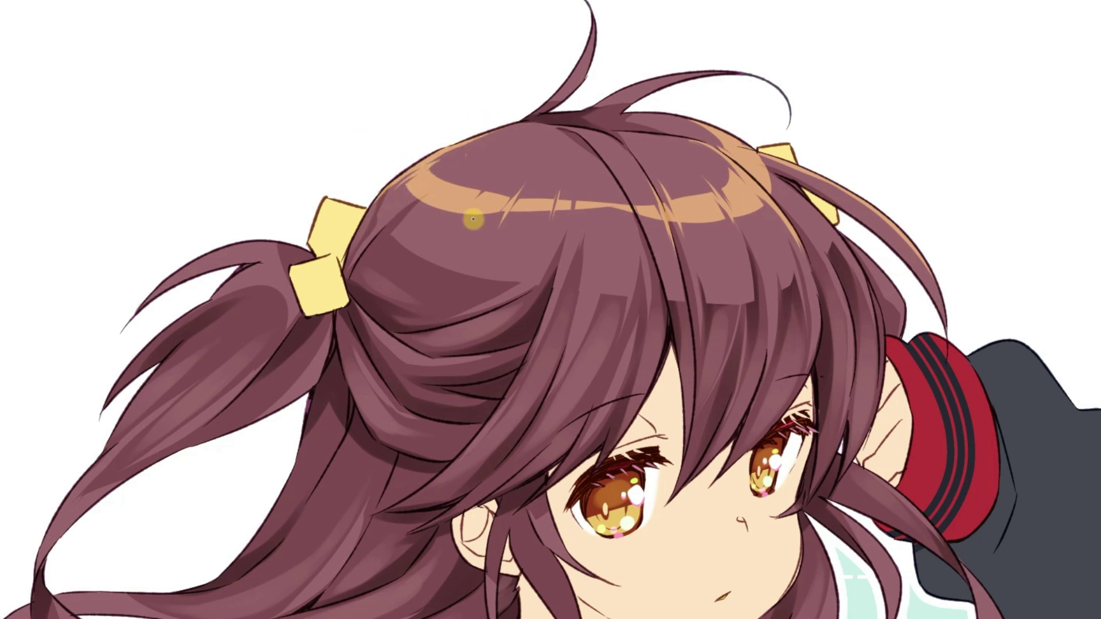
pyautogui.moveTo(503, 175); pyautogui.dragTo(475, 211)
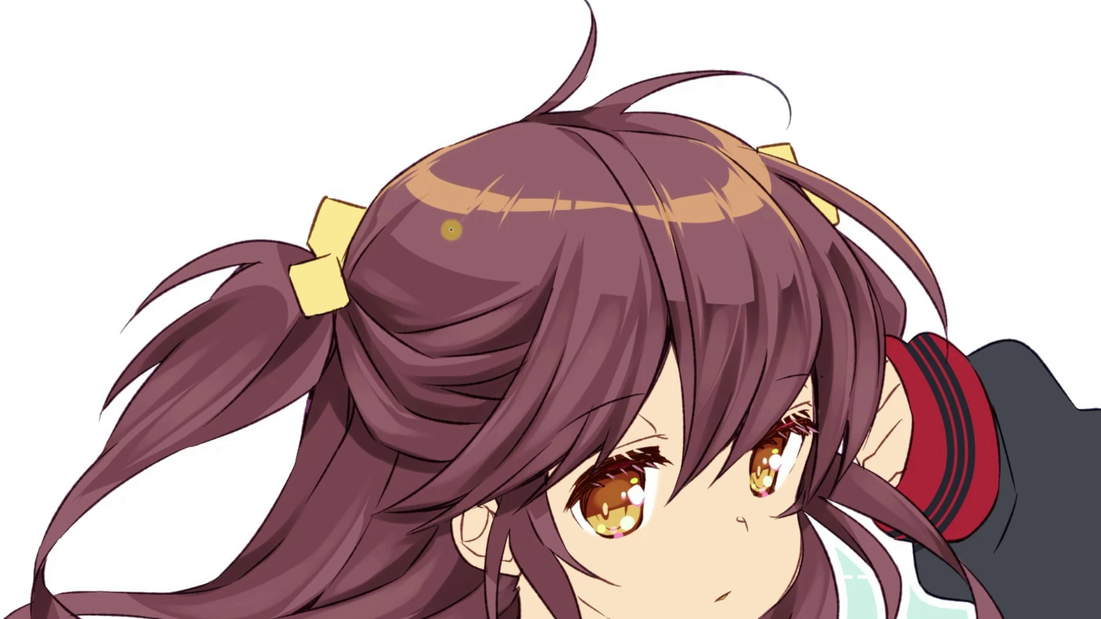
pyautogui.moveTo(459, 174)
pyautogui.mouseDown()
pyautogui.moveTo(419, 206)
pyautogui.moveTo(454, 172)
pyautogui.mouseUp()
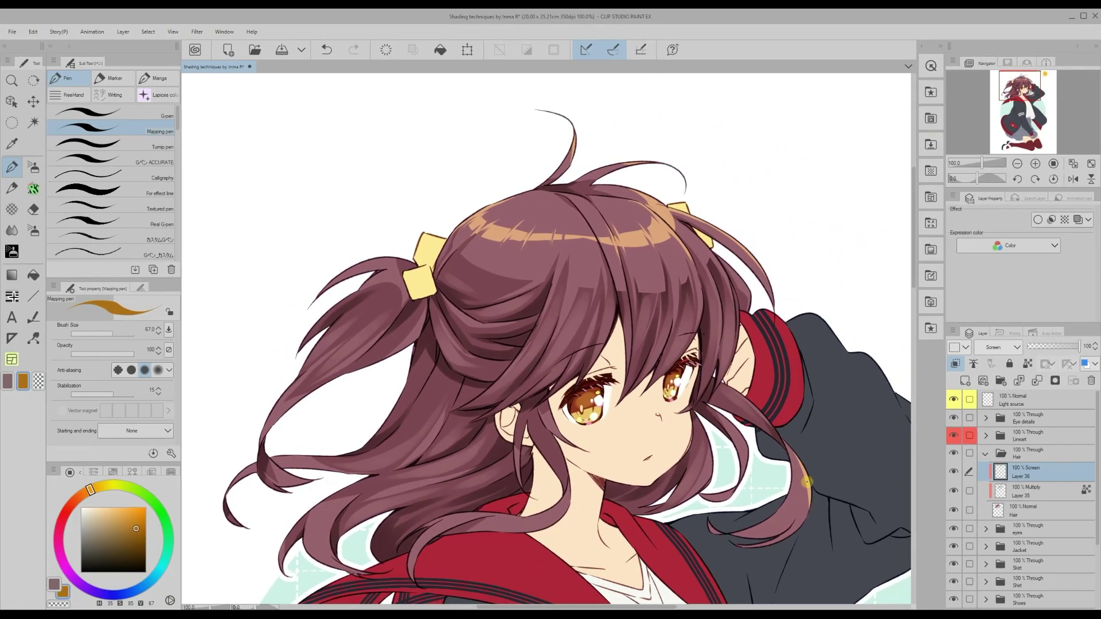
# Paint orange highlights on the side locks and lower strands, trimming their shapes with the transparent color
pyautogui.moveTo(913, 284); pyautogui.dragTo(914, 306)
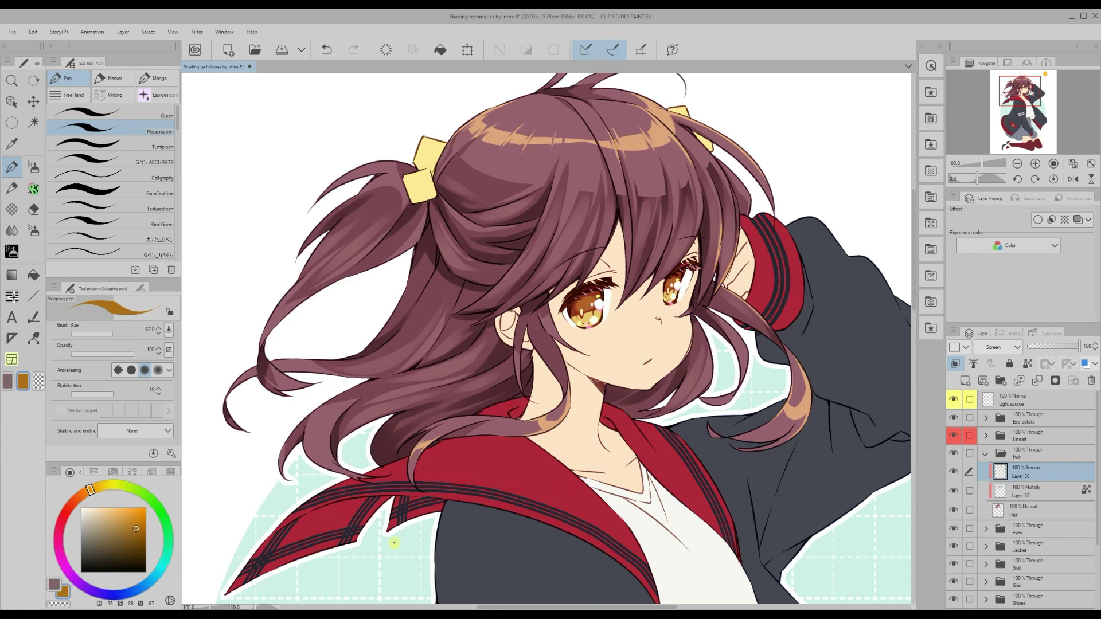
pyautogui.moveTo(626, 607); pyautogui.dragTo(607, 607)
pyautogui.moveTo(913, 301); pyautogui.dragTo(914, 292)
pyautogui.press('c')
pyautogui.press('c')
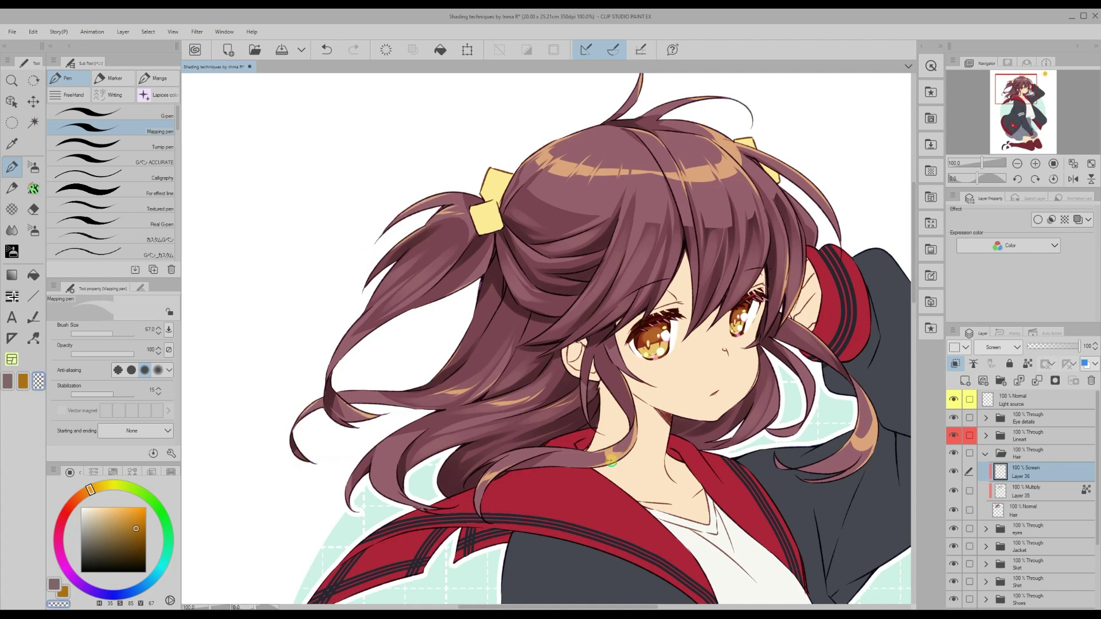
pyautogui.press('c')
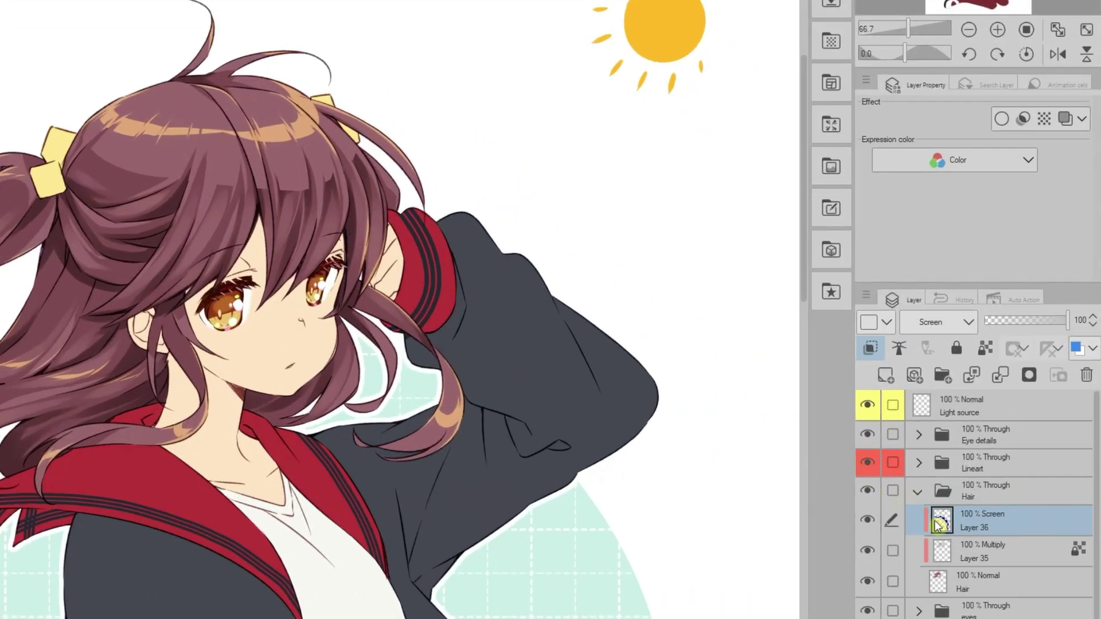
# Create a selection from the hair's Multiply shading layer and hide the selection border
pyautogui.click(981, 559)
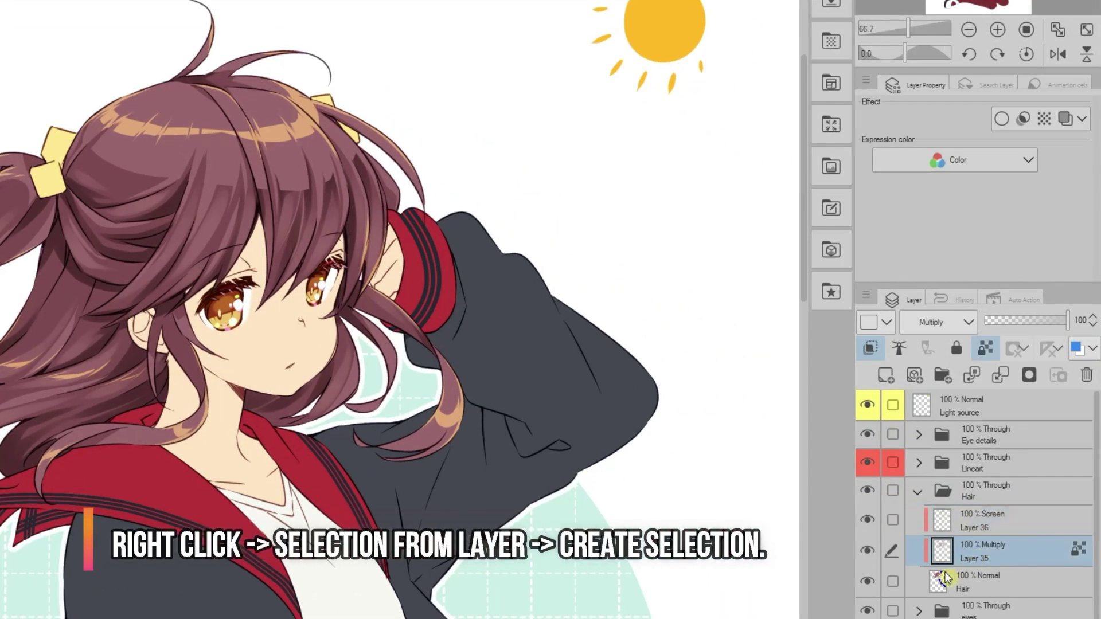
pyautogui.rightClick(979, 556)
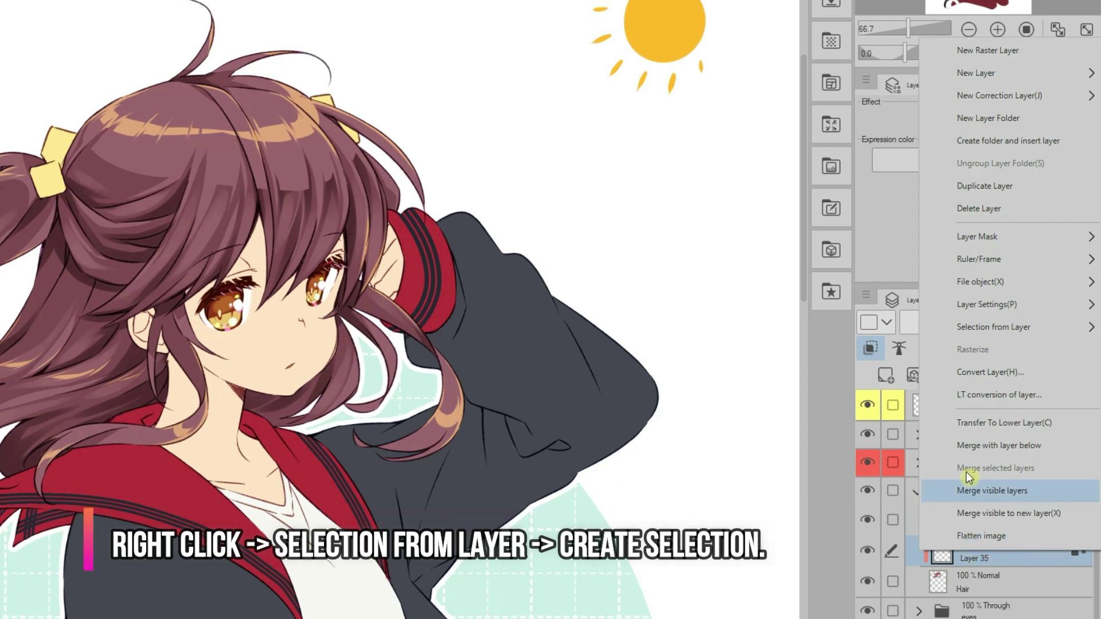
pyautogui.moveTo(960, 332)
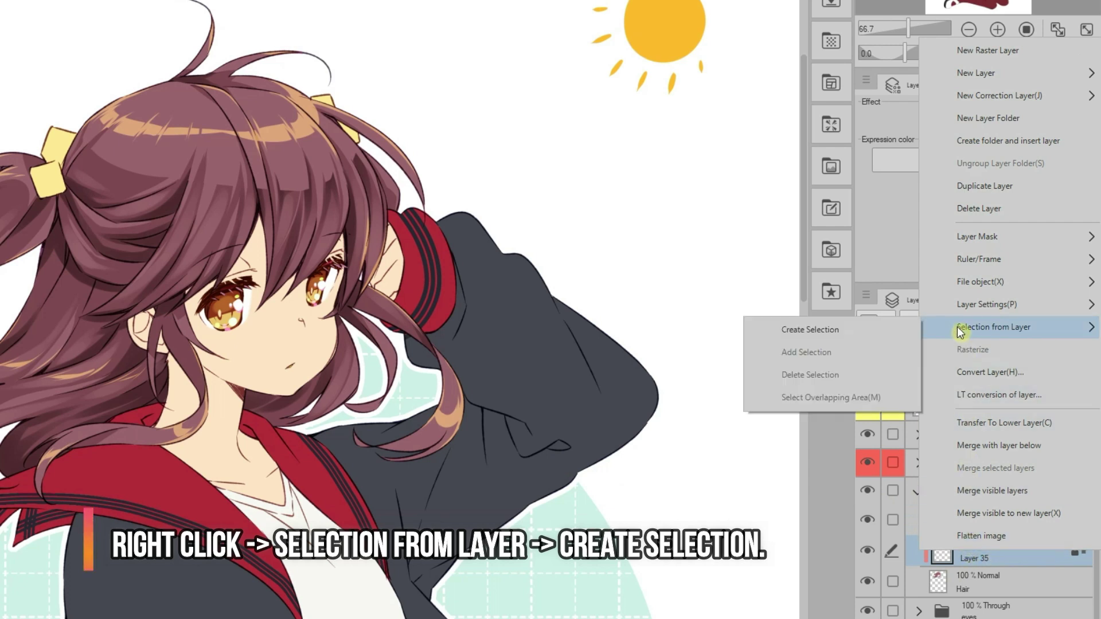
pyautogui.click(794, 332)
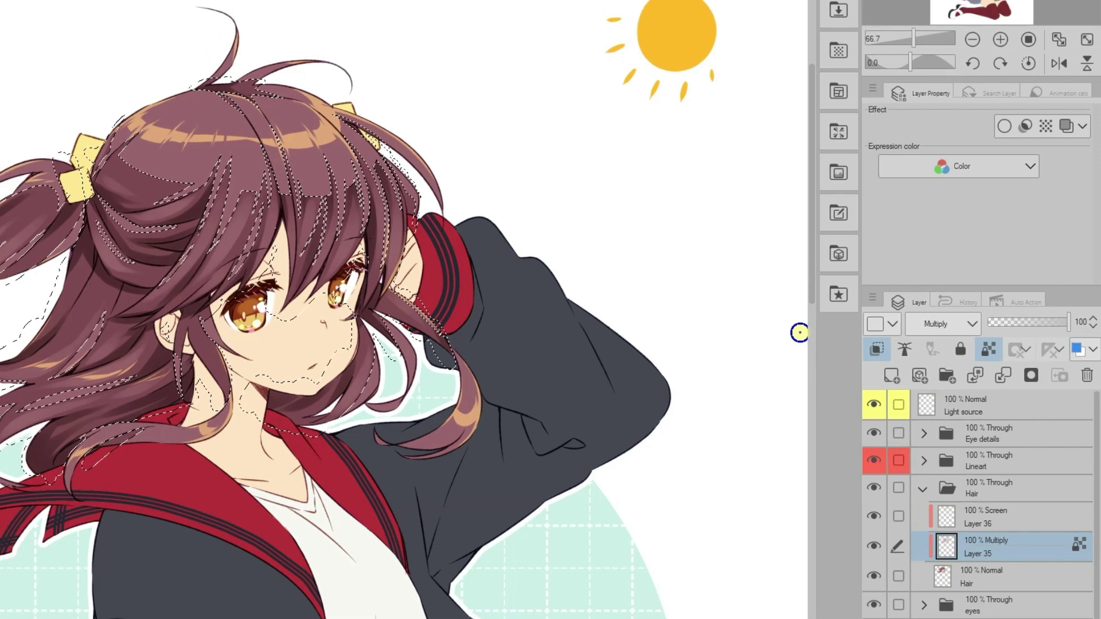
pyautogui.hotkey('ctrl', 'd')
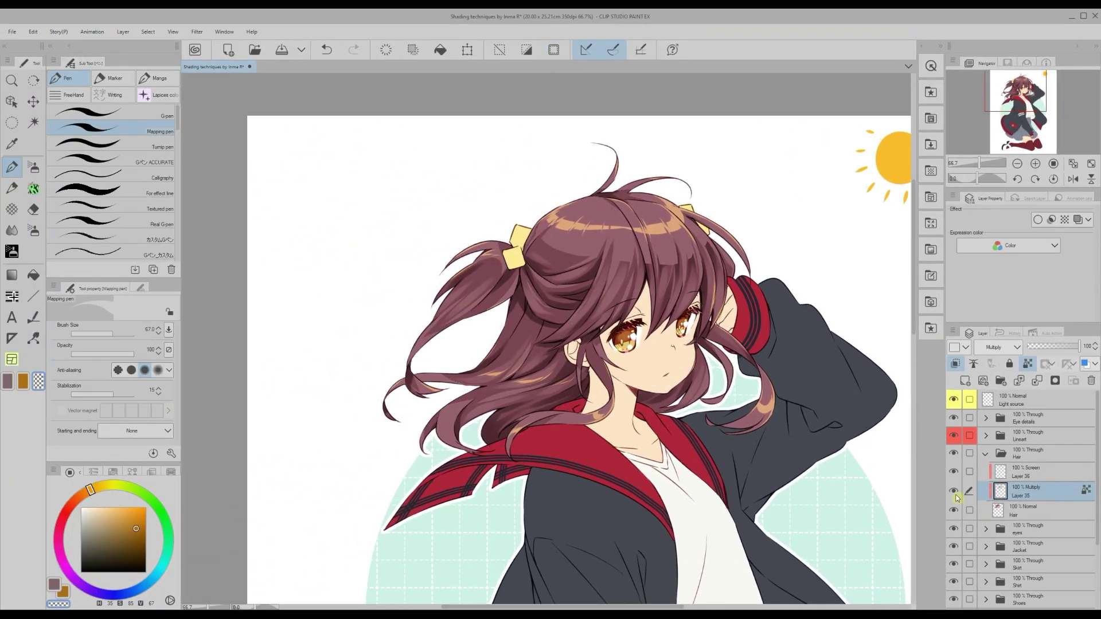
# Add a new layer directly above the hair's Multiply layer and set its blending mode to Screen
pyautogui.click(965, 382)
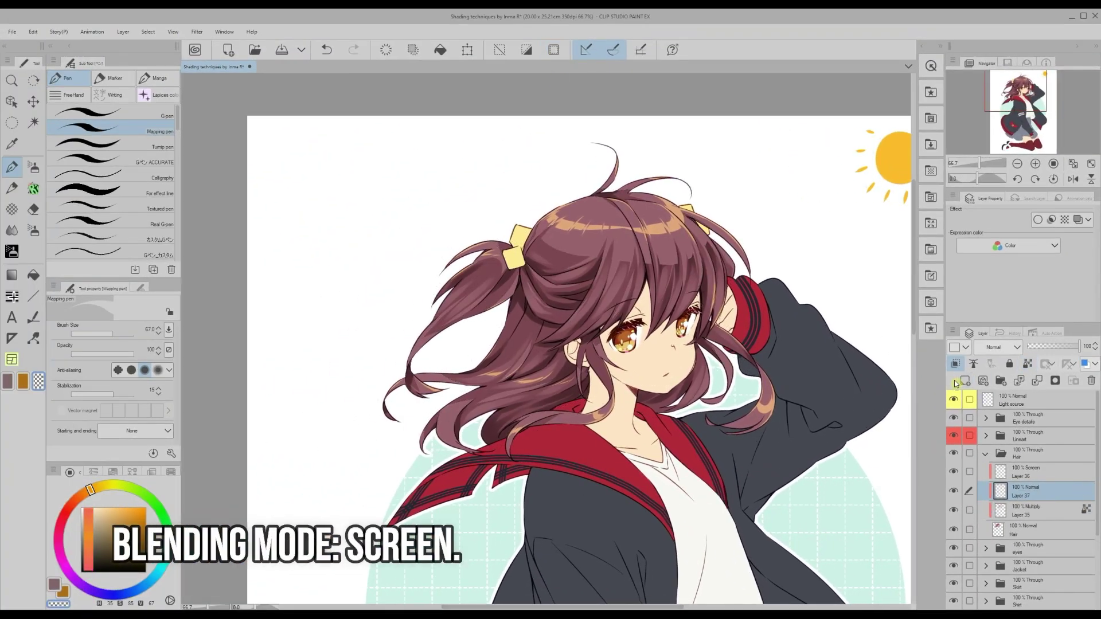
pyautogui.click(993, 347)
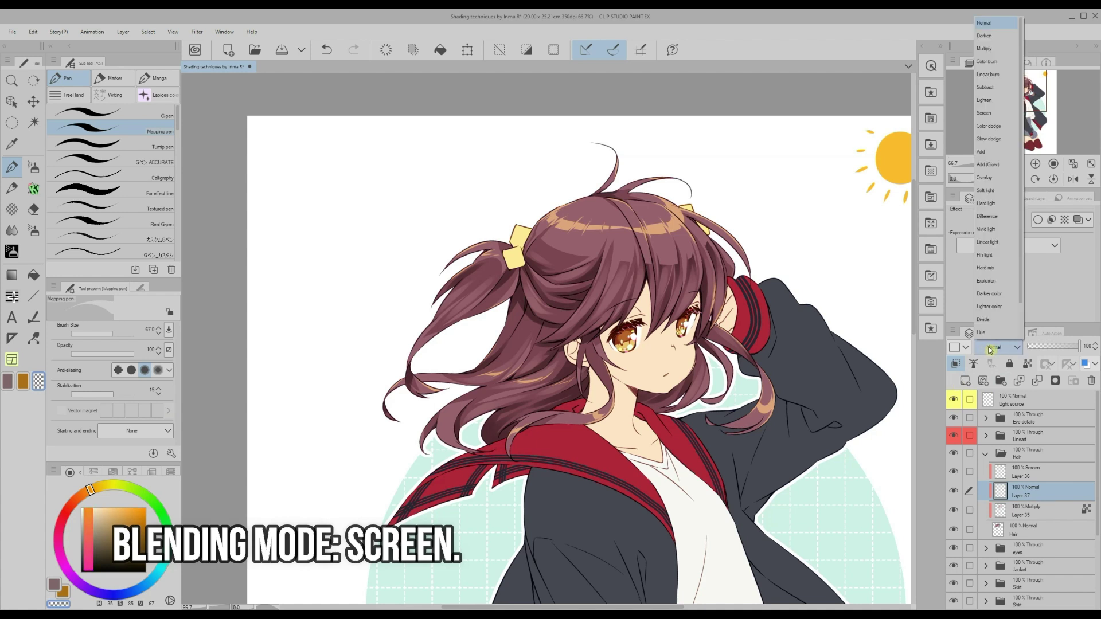
pyautogui.click(984, 113)
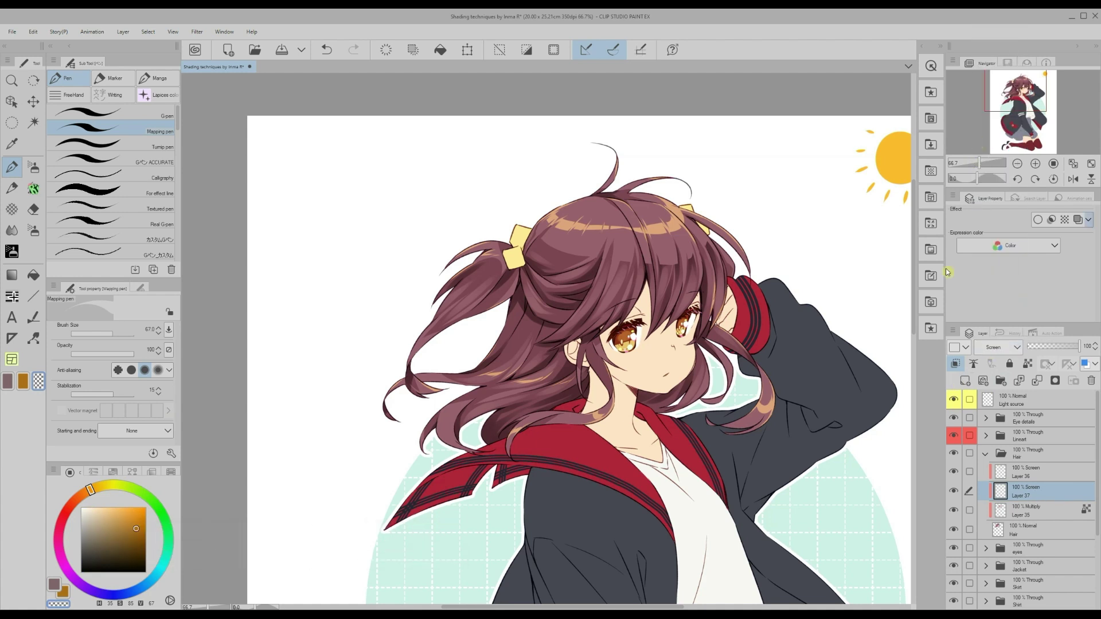
# Spray saturated blue with the Soft airbrush over the shaded lower hair and ponytail base, and clear the selection
pyautogui.click(53, 584)
pyautogui.moveTo(59, 532)
pyautogui.mouseDown()
pyautogui.moveTo(65, 519)
pyautogui.moveTo(125, 594)
pyautogui.mouseUp()
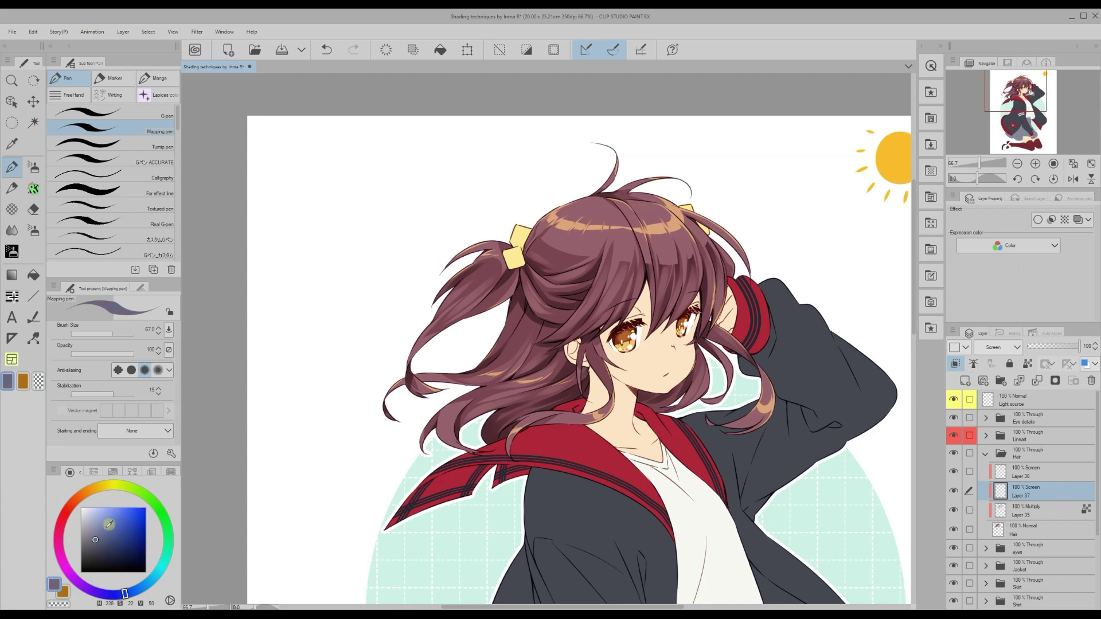
pyautogui.click(33, 168)
pyautogui.click(118, 334)
pyautogui.moveTo(584, 381)
pyautogui.mouseDown()
pyautogui.moveTo(563, 392)
pyautogui.moveTo(583, 395)
pyautogui.moveTo(496, 452)
pyautogui.mouseUp()
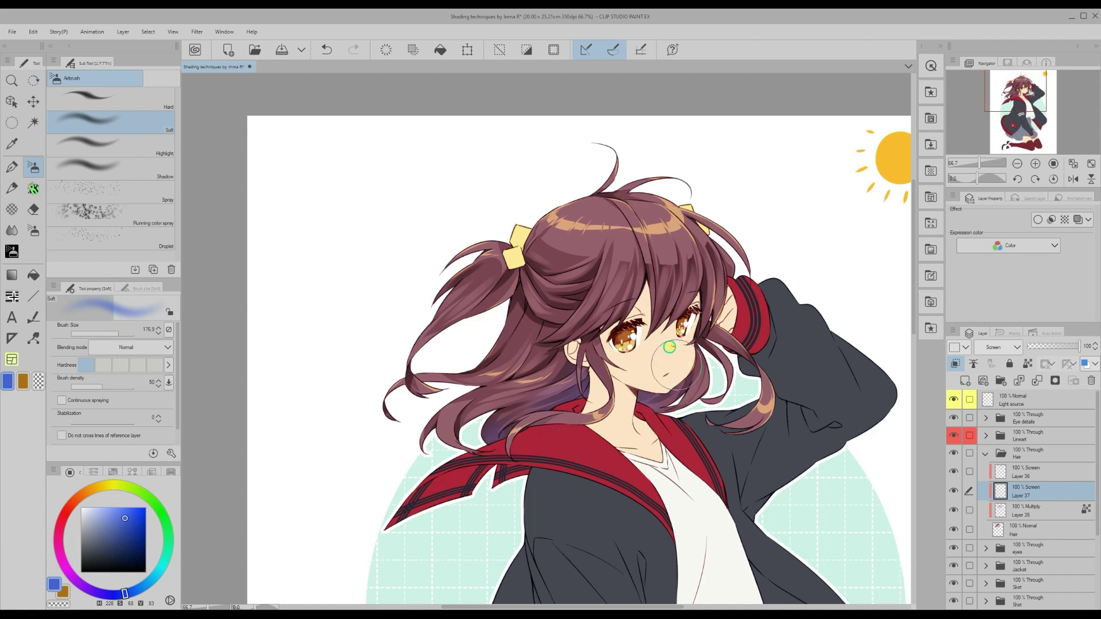
pyautogui.moveTo(516, 279); pyautogui.dragTo(491, 336)
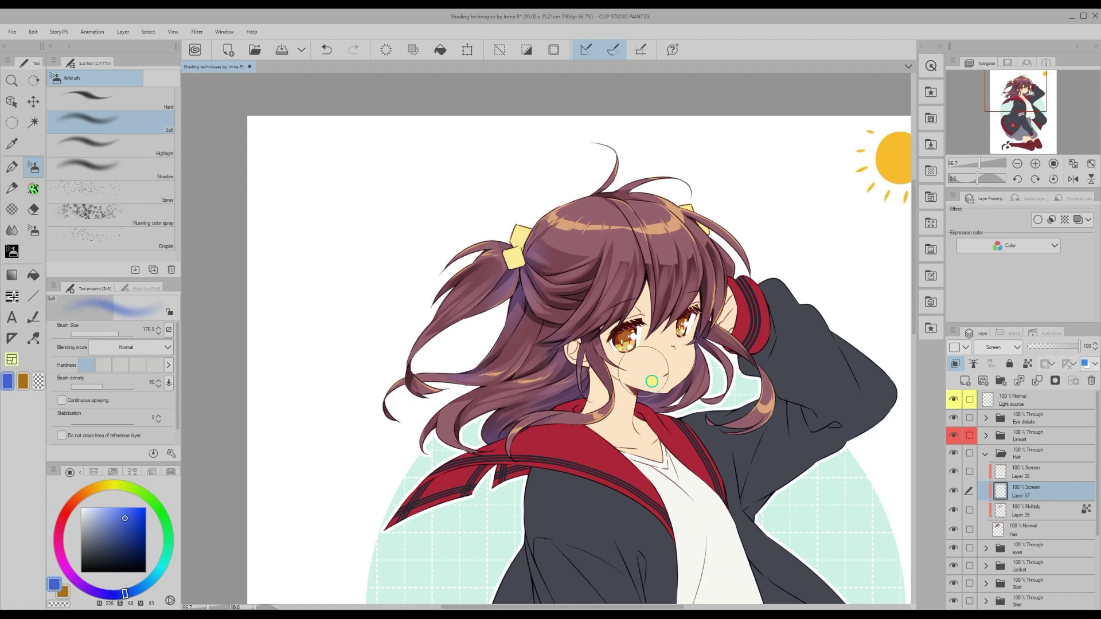
pyautogui.press('c')
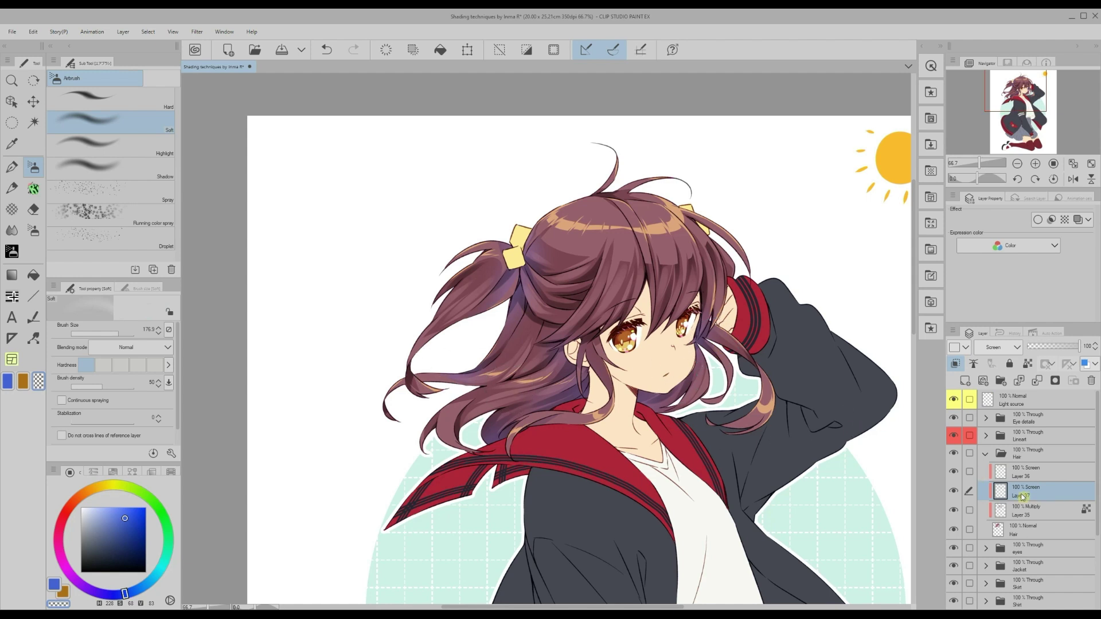
pyautogui.click(500, 49)
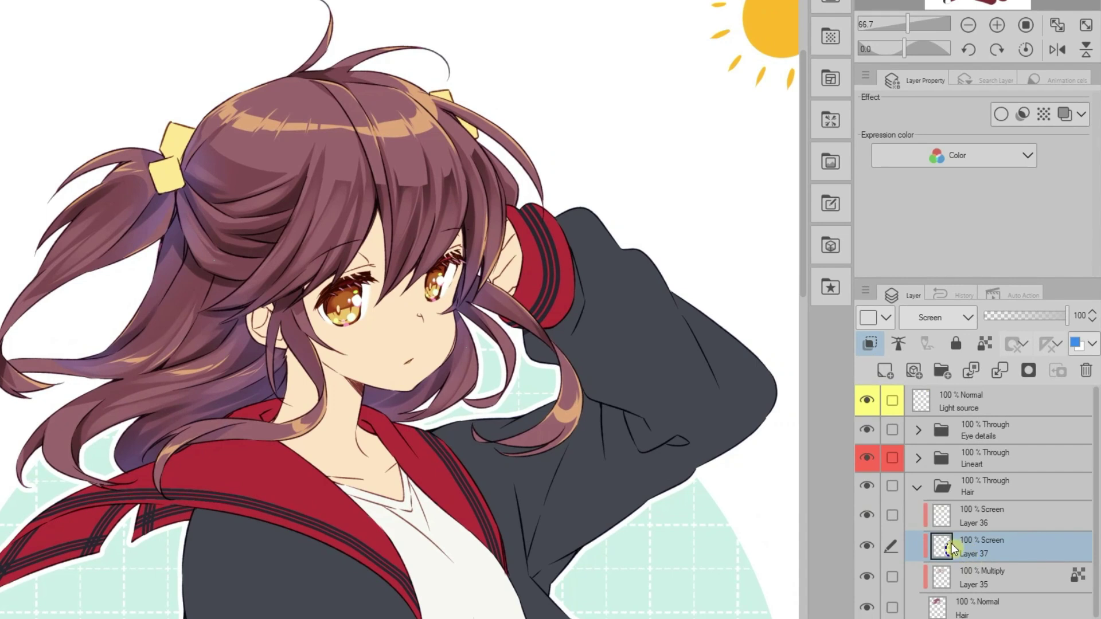
# Add a layer mask to the blue Screen layer and refine the tint around the ear and side strands with the Lighter pencil
pyautogui.click(1028, 373)
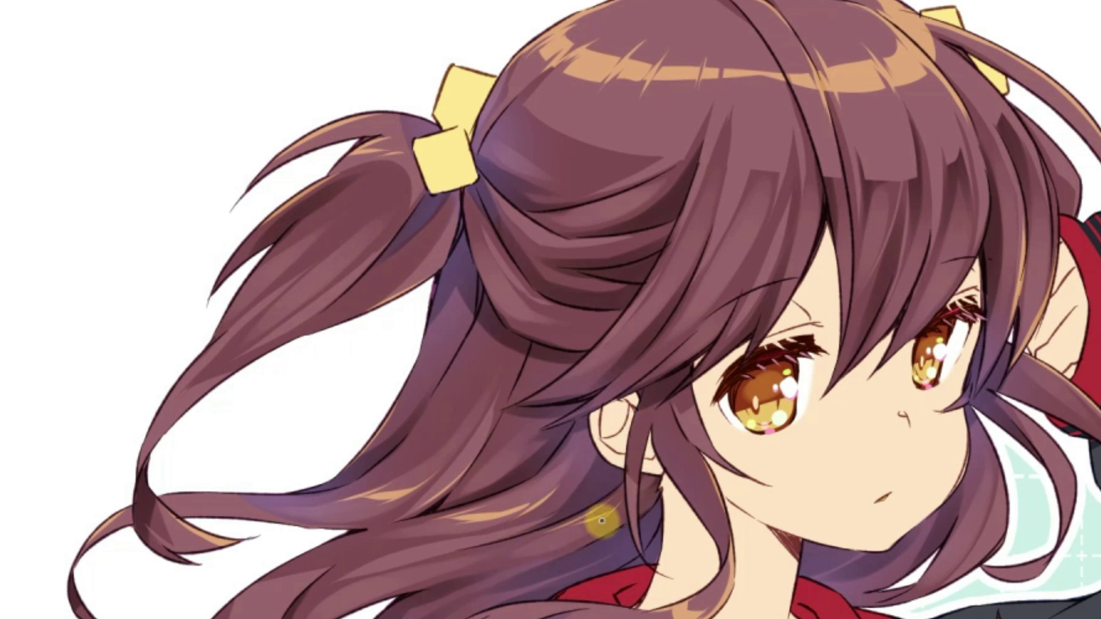
pyautogui.click(596, 444)
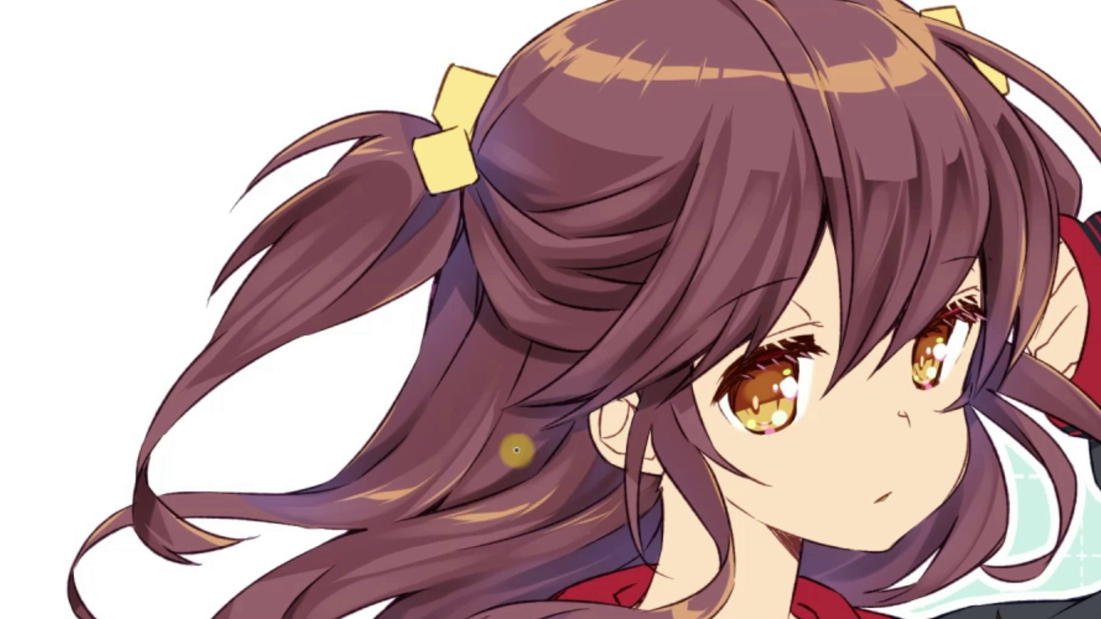
pyautogui.click(599, 465)
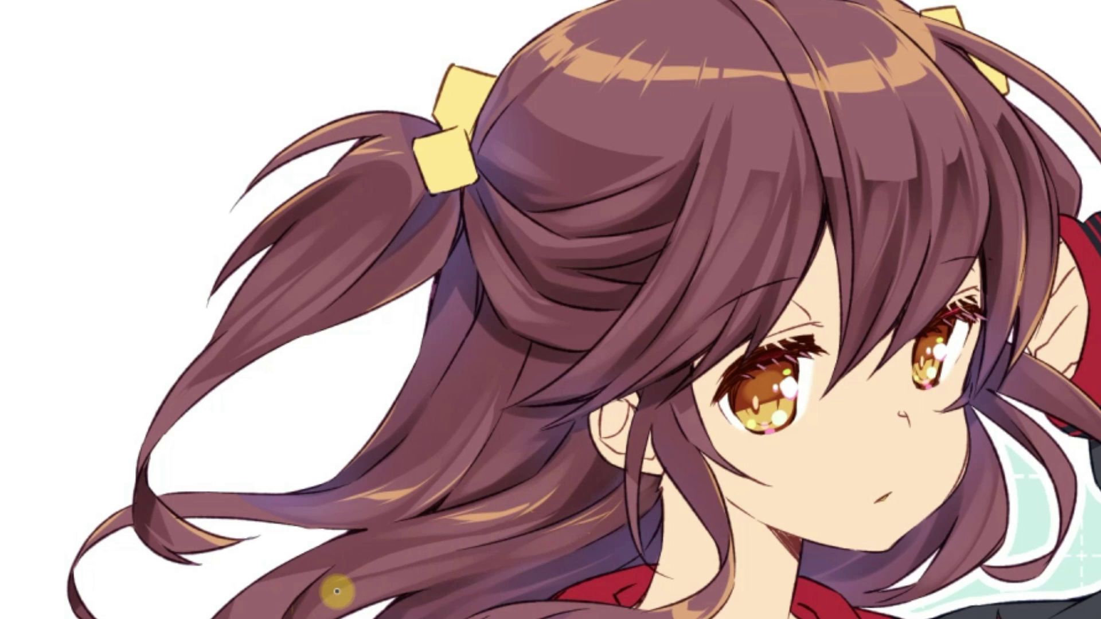
pyautogui.click(603, 444)
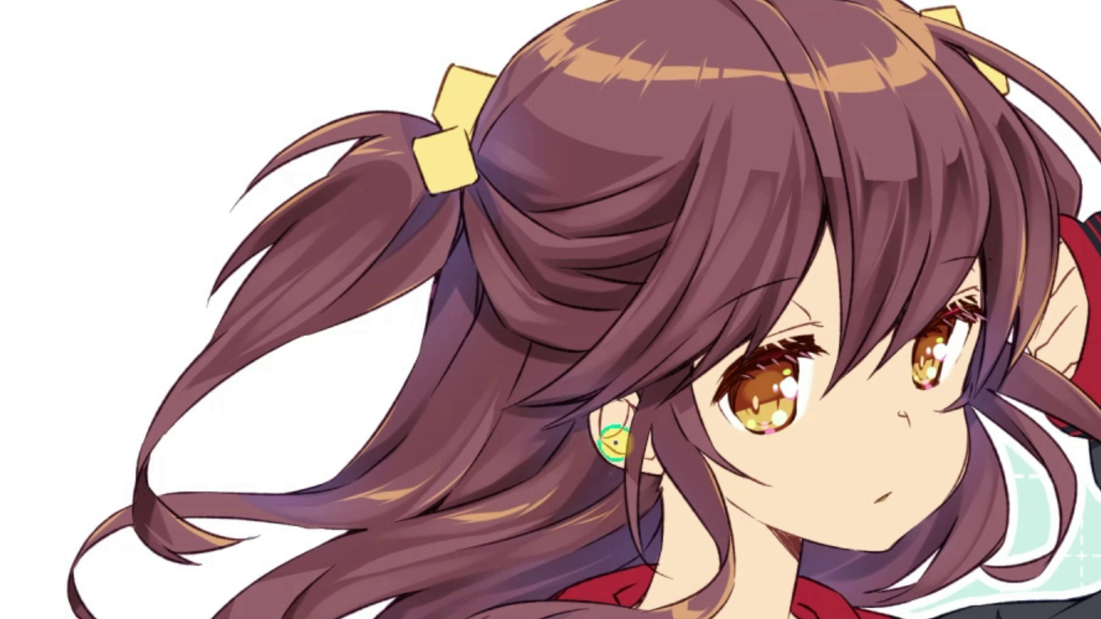
pyautogui.click(965, 488)
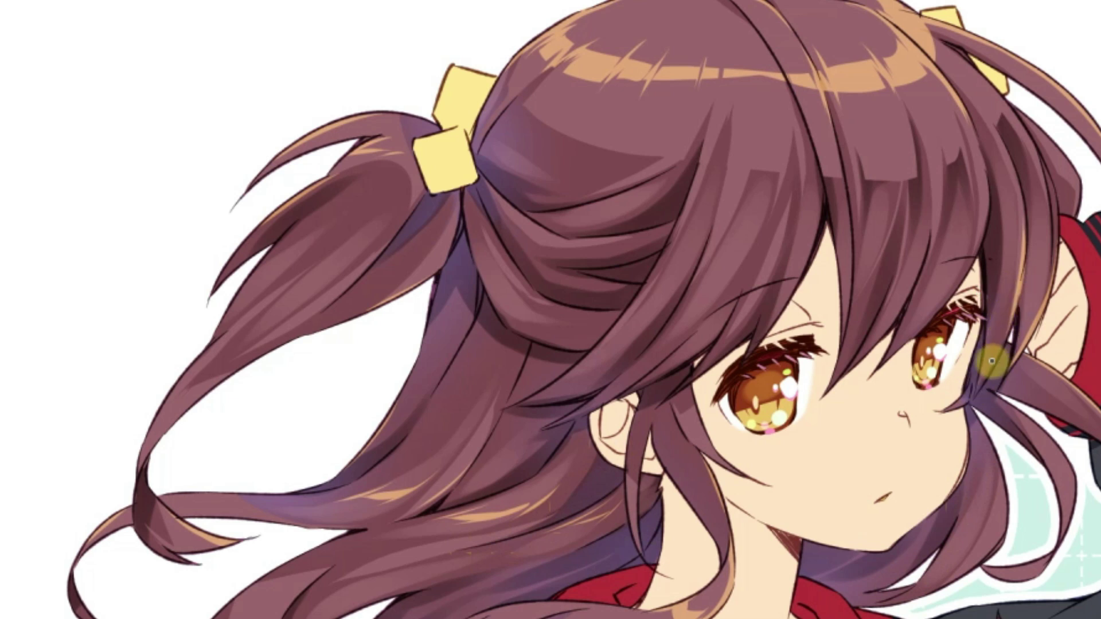
pyautogui.click(994, 337)
pyautogui.moveTo(951, 404); pyautogui.dragTo(929, 390)
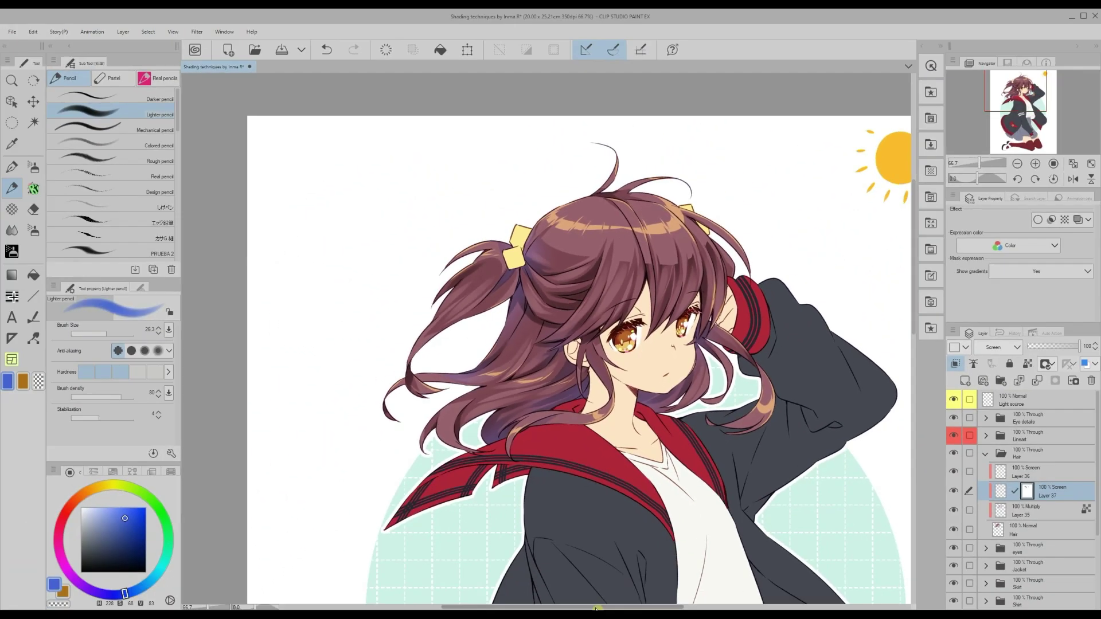
# Create a selection from the hair's Multiply shading layer and hide the selection border
pyautogui.moveTo(596, 608); pyautogui.dragTo(586, 609)
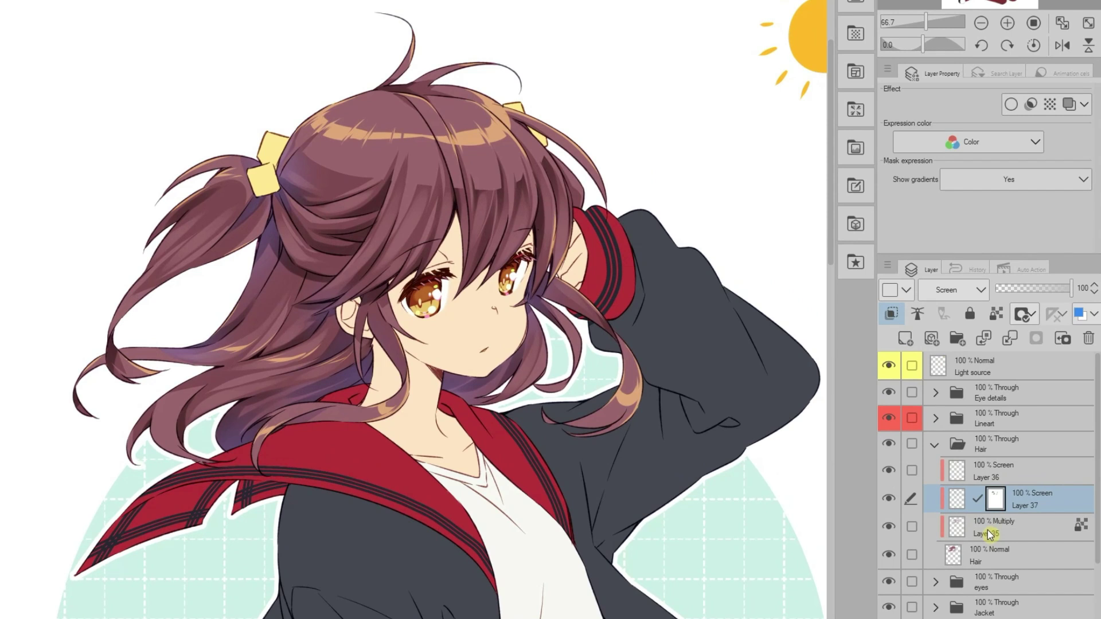
pyautogui.click(1017, 511)
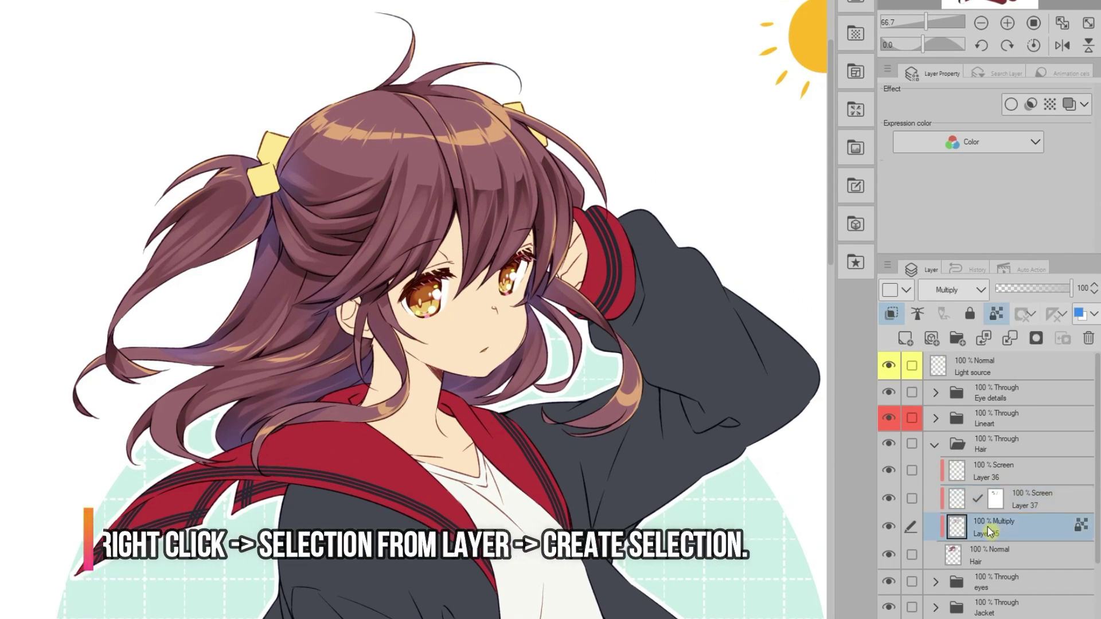
pyautogui.rightClick(987, 532)
pyautogui.moveTo(966, 332)
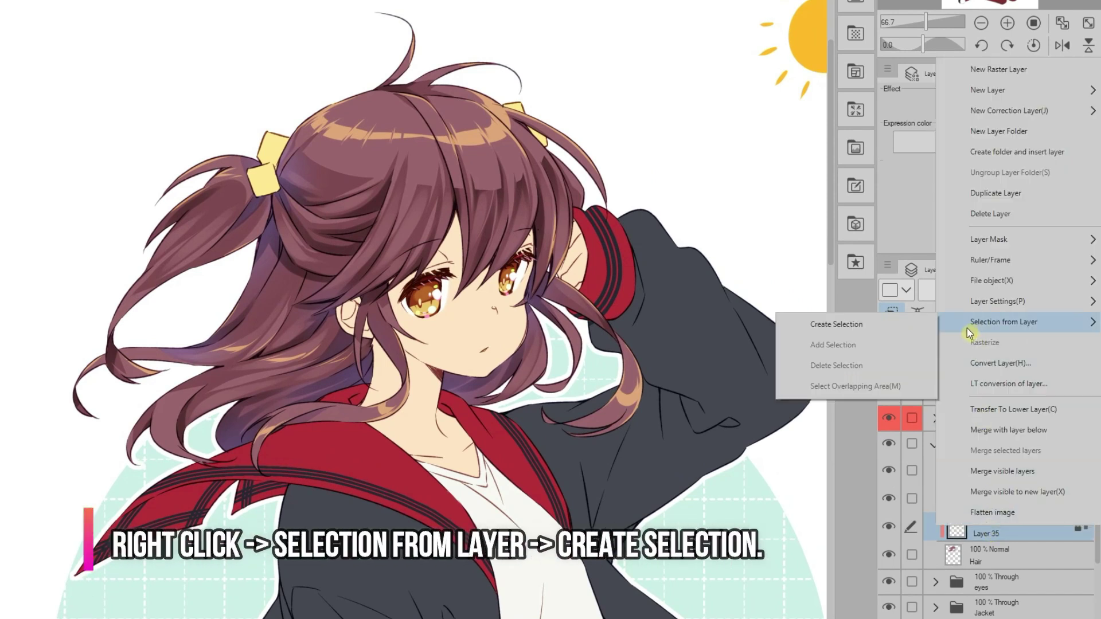
pyautogui.click(820, 332)
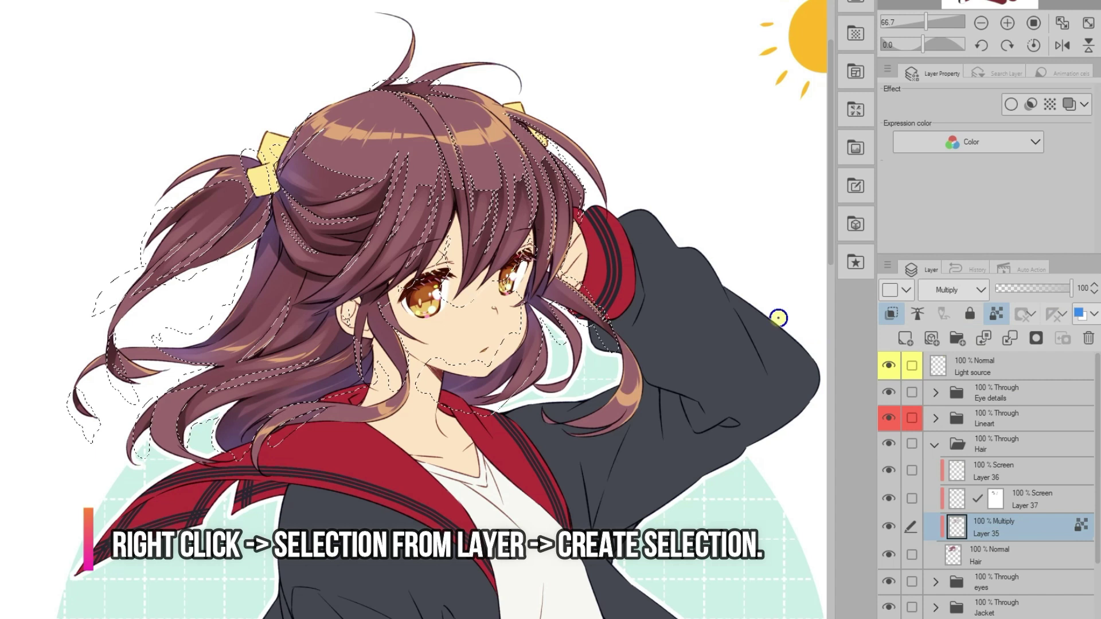
pyautogui.hotkey('ctrl', 'd')
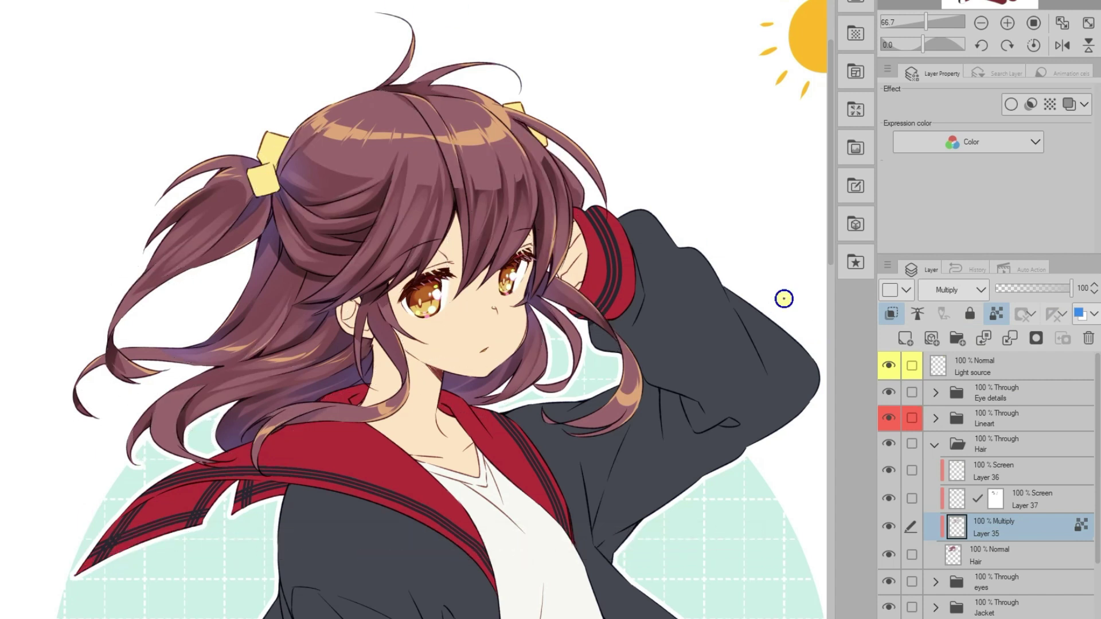
# Add a new layer directly above the blue Screen layer and set its blending mode to Color burn
pyautogui.click(1028, 504)
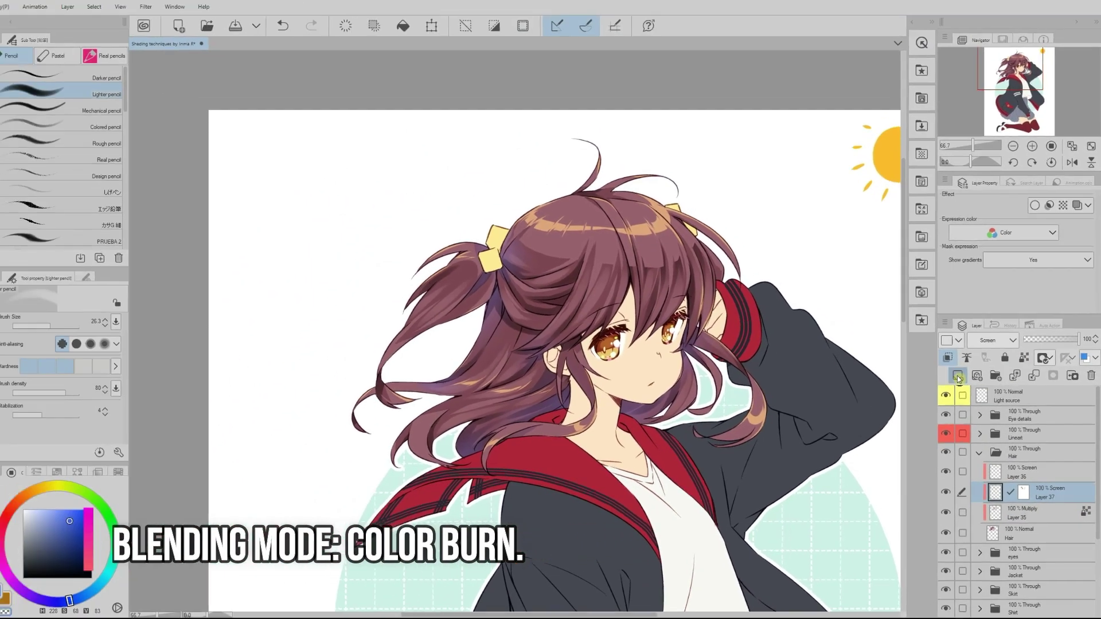
pyautogui.click(957, 377)
pyautogui.click(991, 341)
pyautogui.click(983, 23)
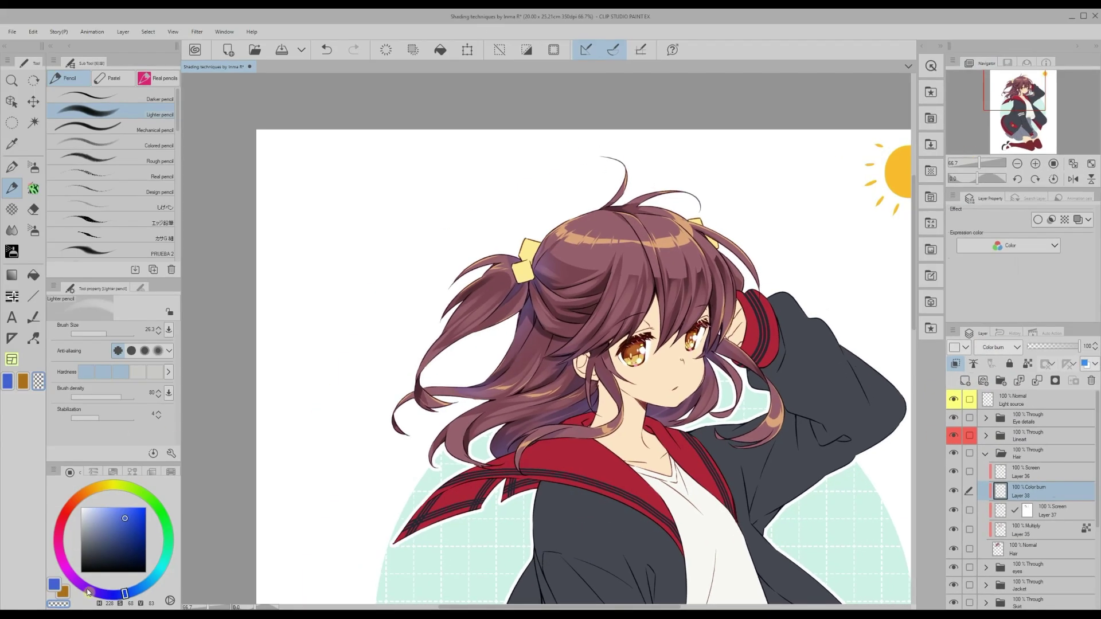
# Spray a greyish purple with the Soft airbrush to deepen the selected hair shadows, and clear the selection
pyautogui.click(82, 585)
pyautogui.click(91, 527)
pyautogui.click(33, 230)
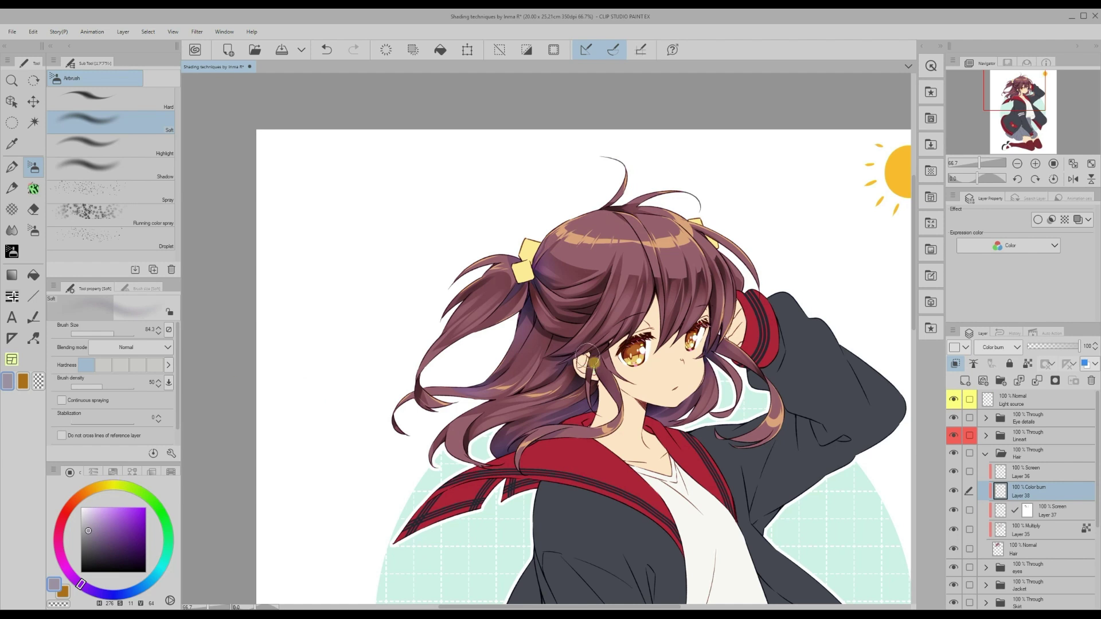
pyautogui.click(499, 53)
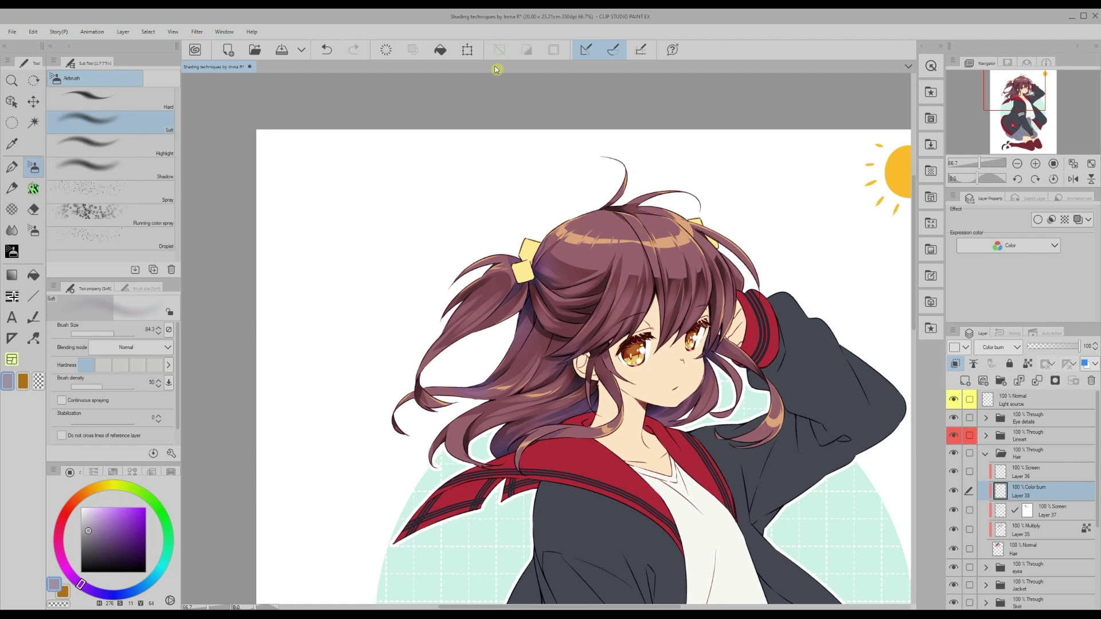
# Add a layer mask to the Color burn layer and refine the darkening around the ear and side strands with the pencil
pyautogui.click(1055, 381)
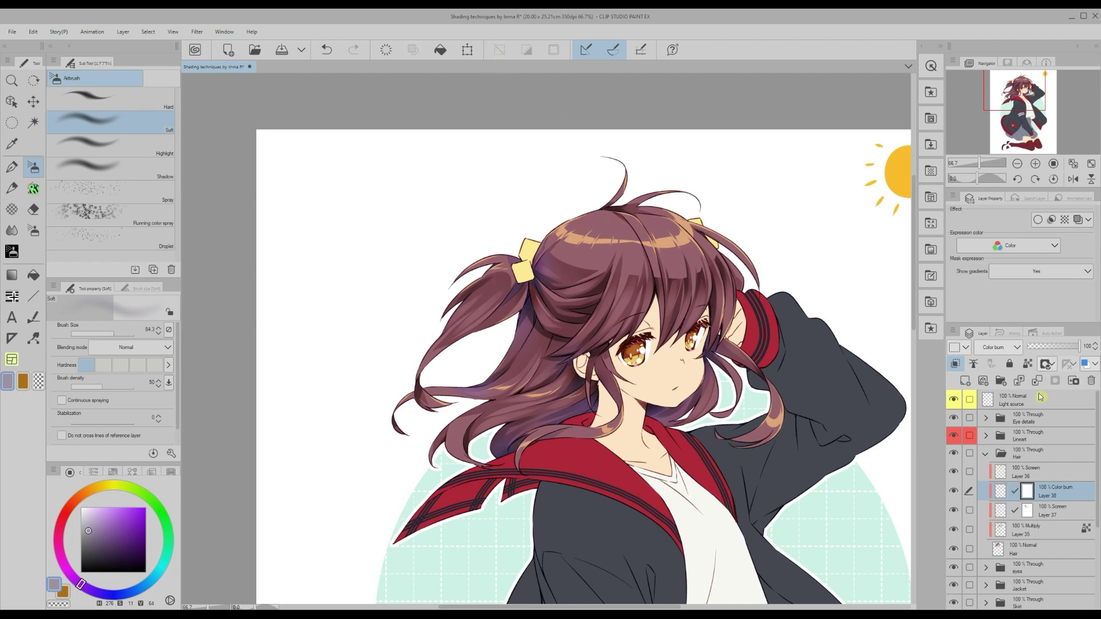
pyautogui.click(11, 188)
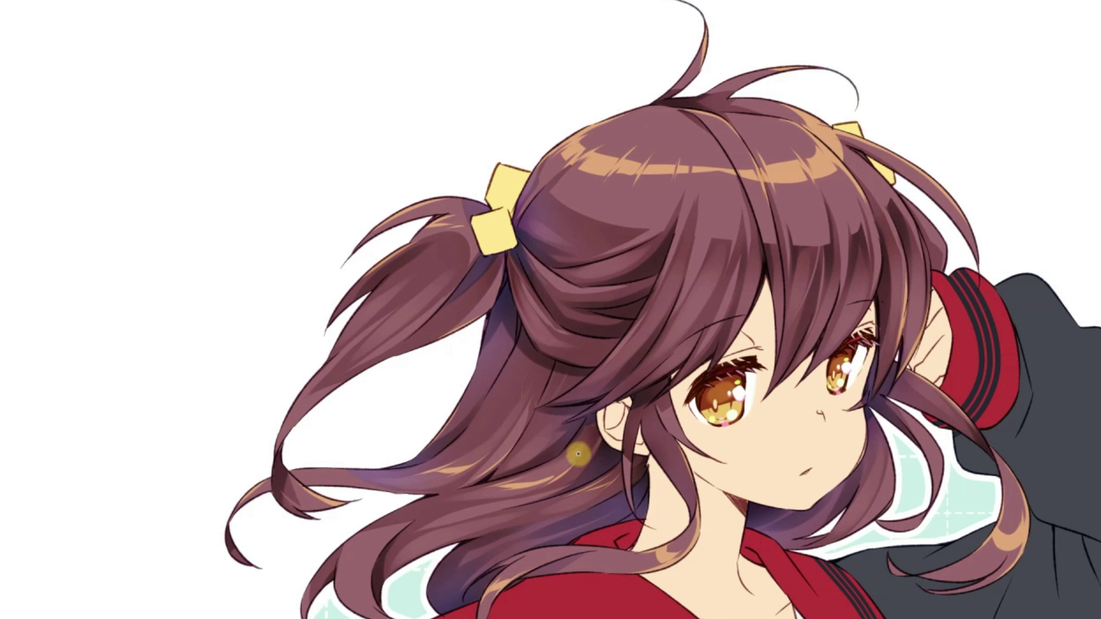
pyautogui.moveTo(652, 430); pyautogui.dragTo(687, 500)
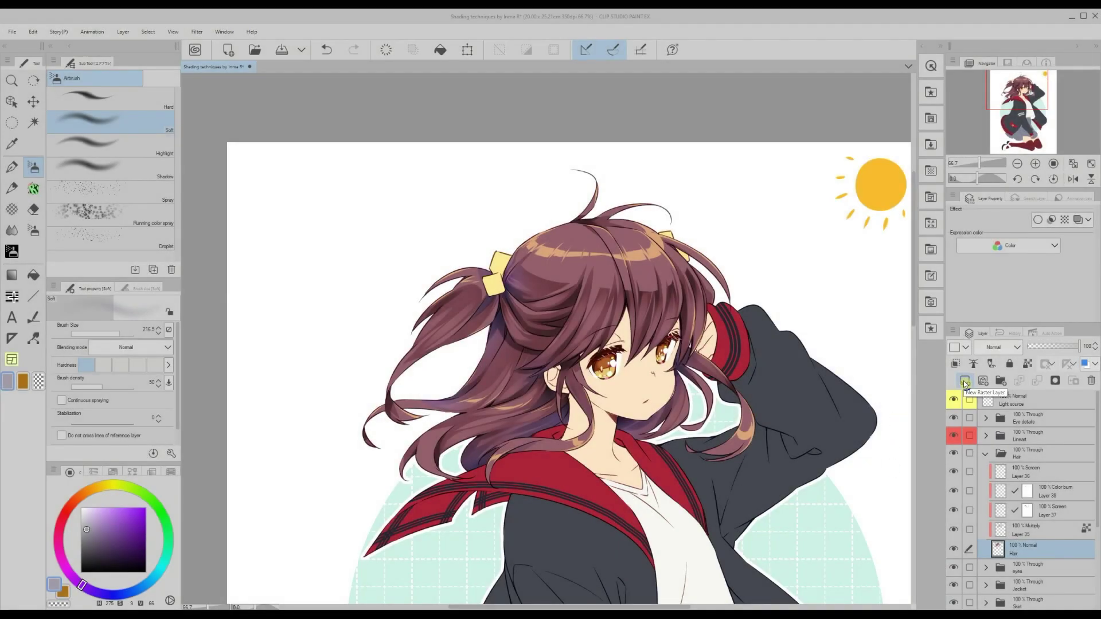
# Add a clipped layer above the base Hair layer and spray the sampled skin colour over the bangs and face-framing strands with the Soft airbrush
pyautogui.click(964, 381)
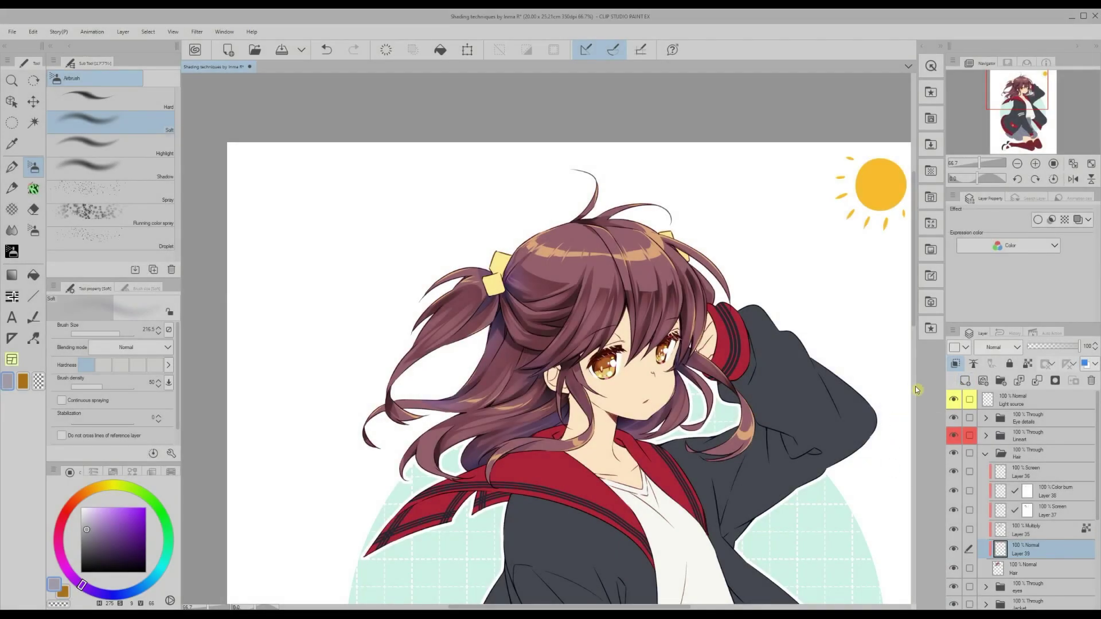
pyautogui.scroll(-1, 911, 318)
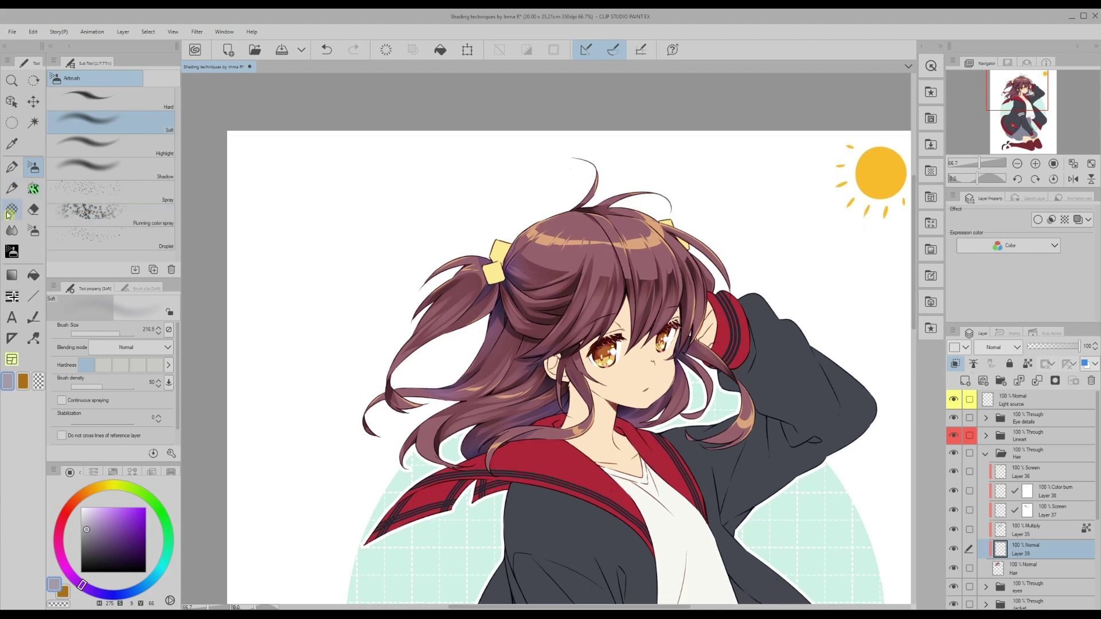
pyautogui.click(11, 145)
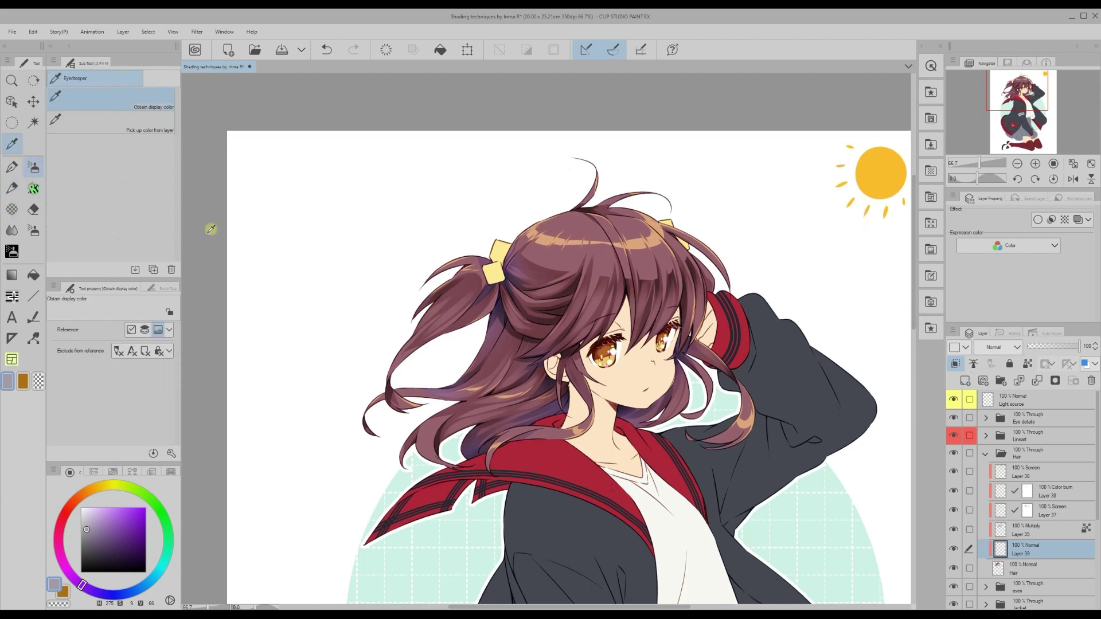
pyautogui.click(630, 367)
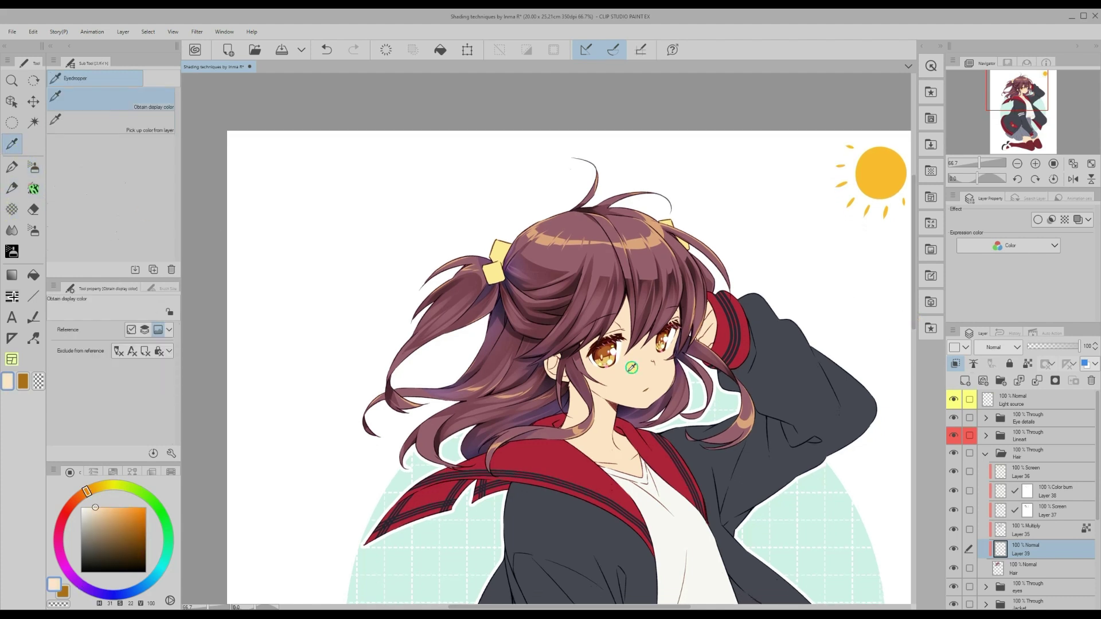
pyautogui.click(33, 168)
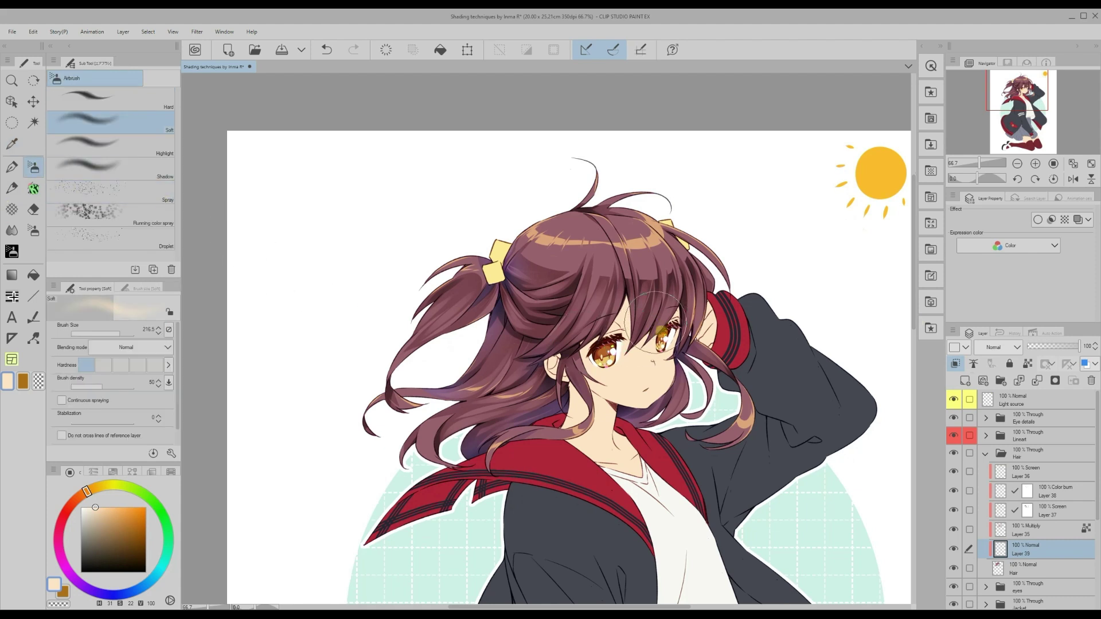
pyautogui.moveTo(647, 327)
pyautogui.mouseDown()
pyautogui.moveTo(634, 376)
pyautogui.moveTo(637, 335)
pyautogui.moveTo(626, 324)
pyautogui.moveTo(604, 330)
pyautogui.moveTo(594, 384)
pyautogui.moveTo(521, 426)
pyautogui.moveTo(538, 398)
pyautogui.moveTo(640, 364)
pyautogui.moveTo(614, 404)
pyautogui.moveTo(676, 327)
pyautogui.moveTo(621, 436)
pyautogui.mouseUp()
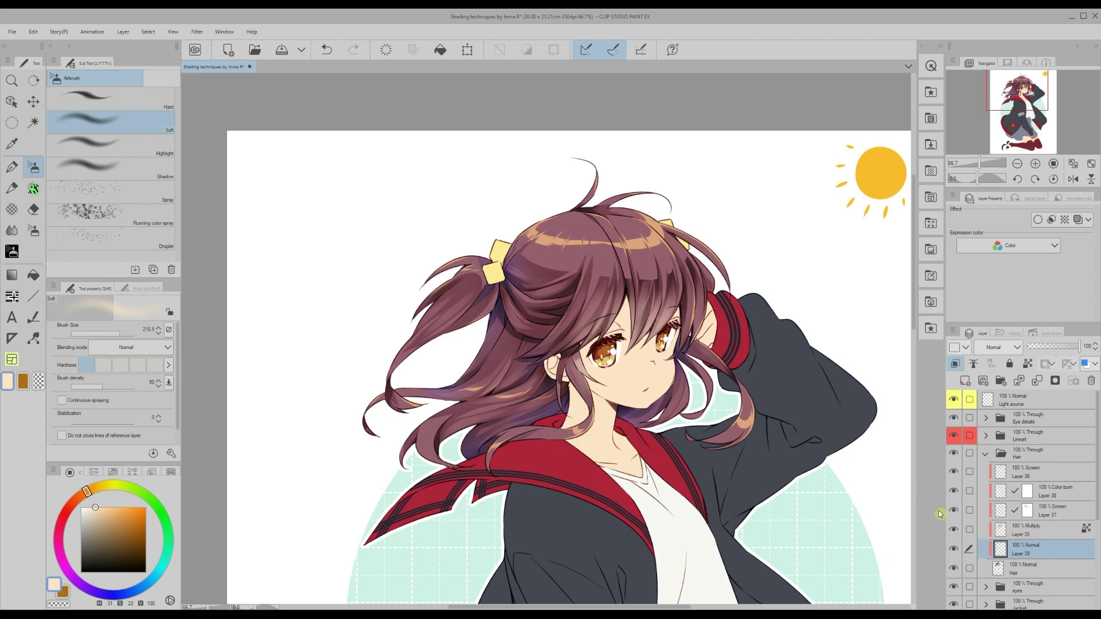
# Toggle the visibility of the hair's Multiply, Screen and Color burn layers to examine the skin-tone gradient on the bangs
pyautogui.click(954, 528)
pyautogui.click(953, 510)
pyautogui.click(953, 491)
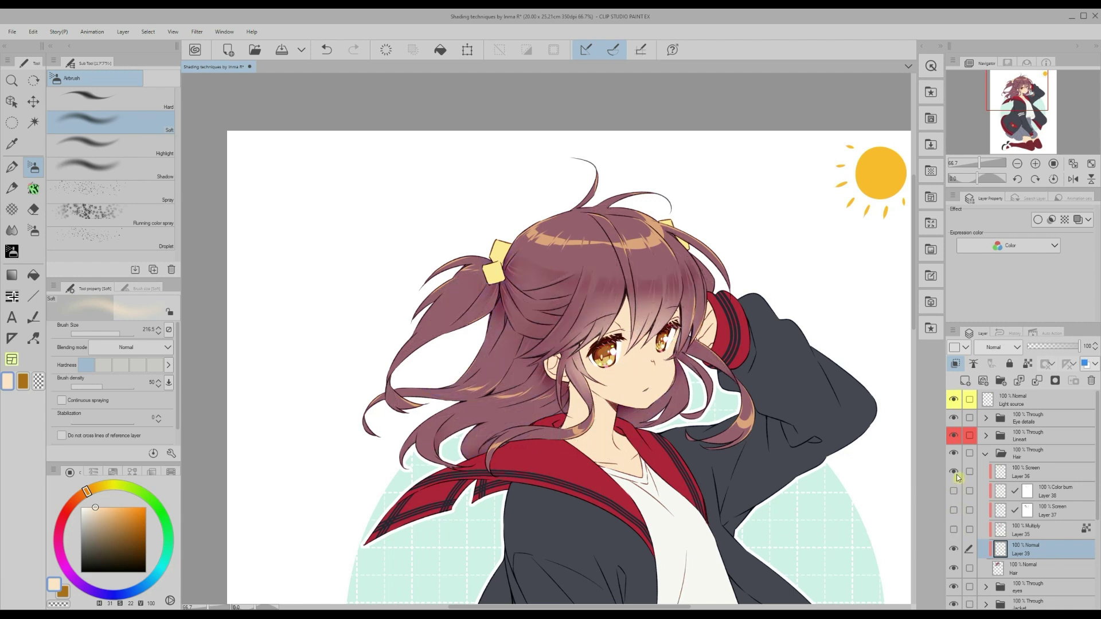
pyautogui.click(953, 471)
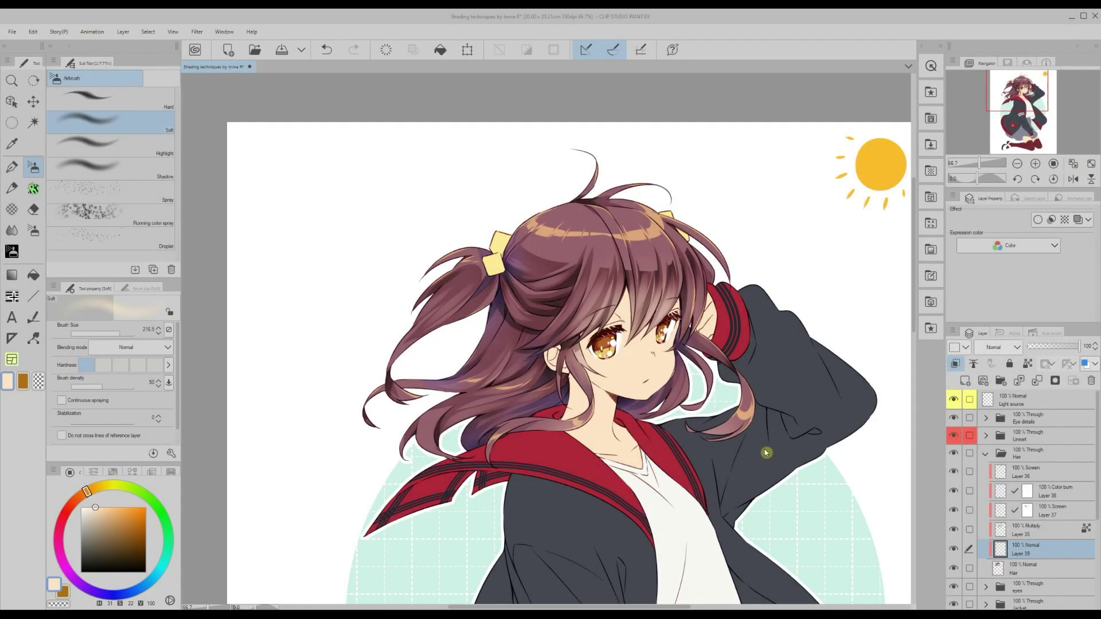
# Collapse the Hair folder and add a new raster layer directly above the Lineart folder
pyautogui.click(985, 455)
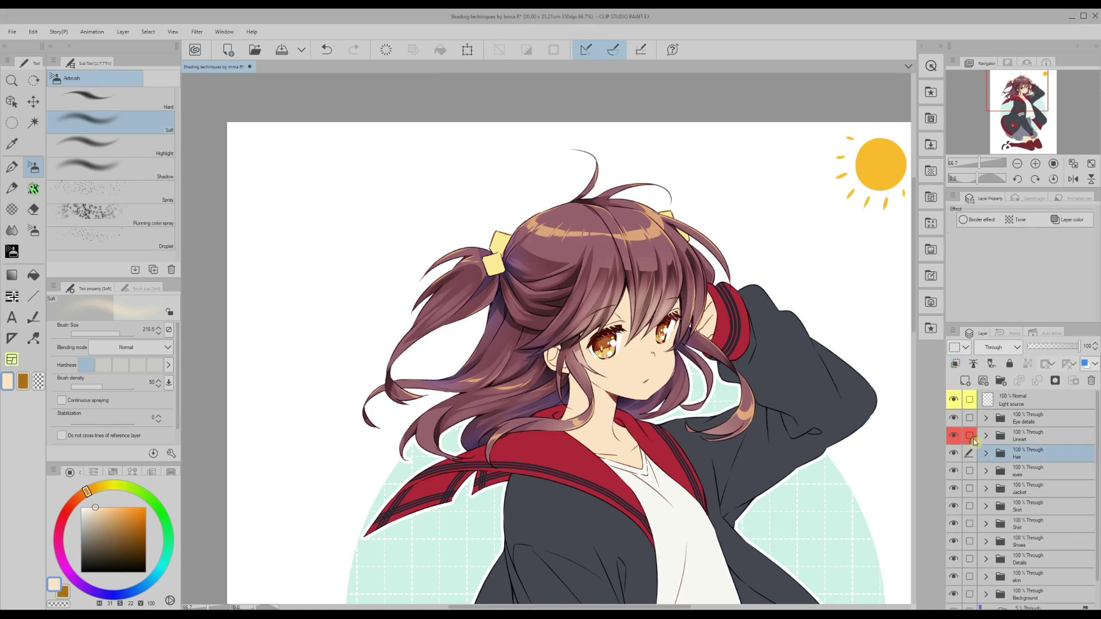
pyautogui.click(1020, 437)
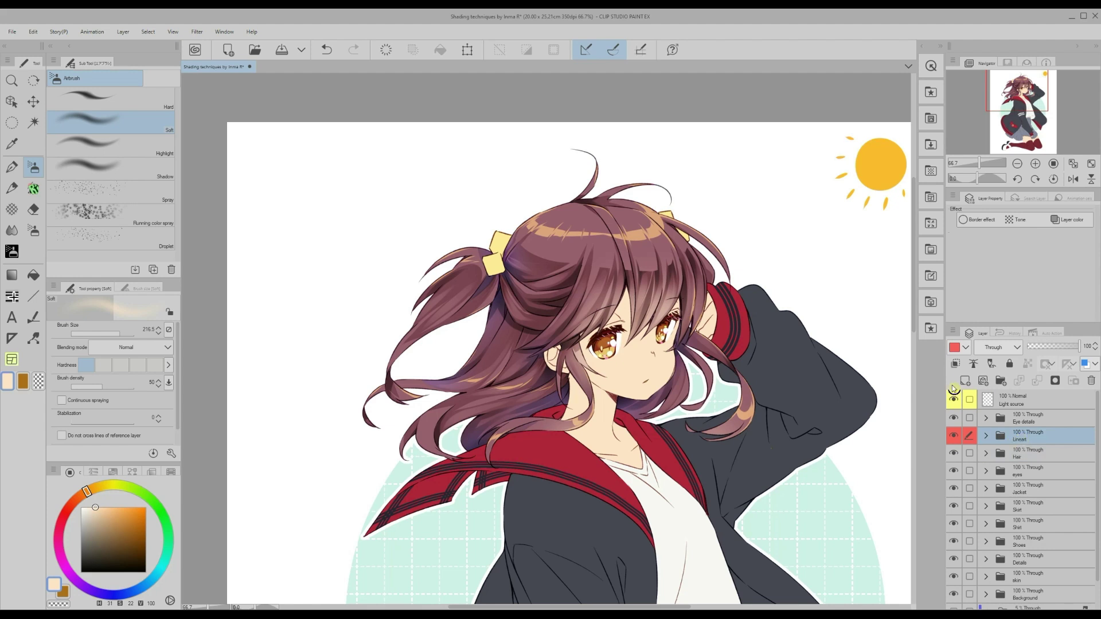
pyautogui.click(965, 381)
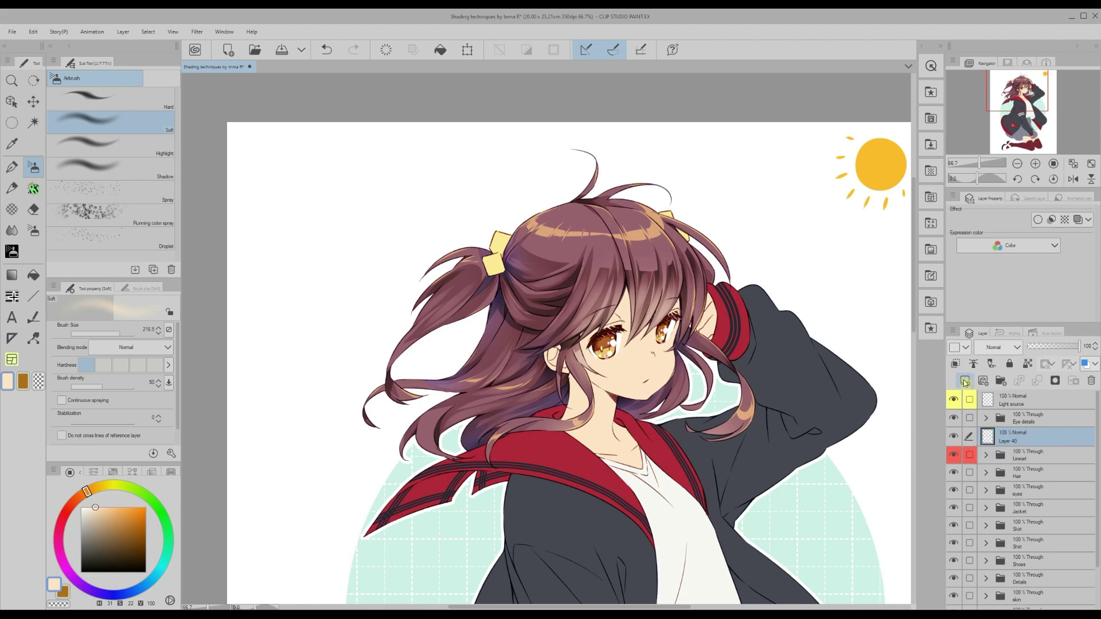
# Draw thin loose strands in near-black with the Mapping pen over the crown, bangs, ponytail, lower hair ends and neck
pyautogui.click(138, 561)
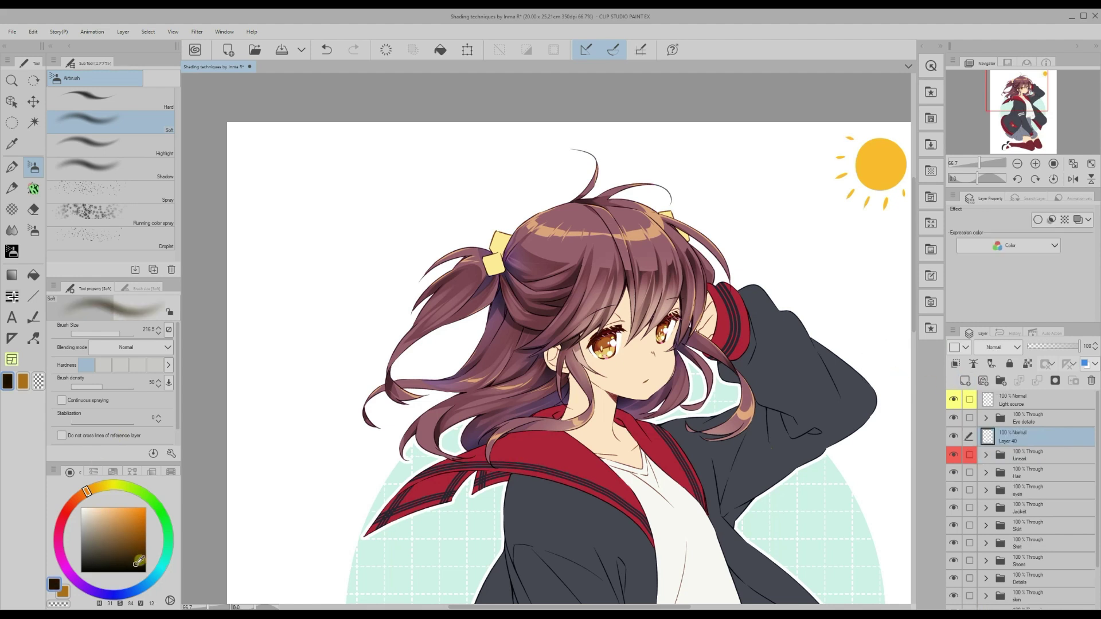
pyautogui.press('p')
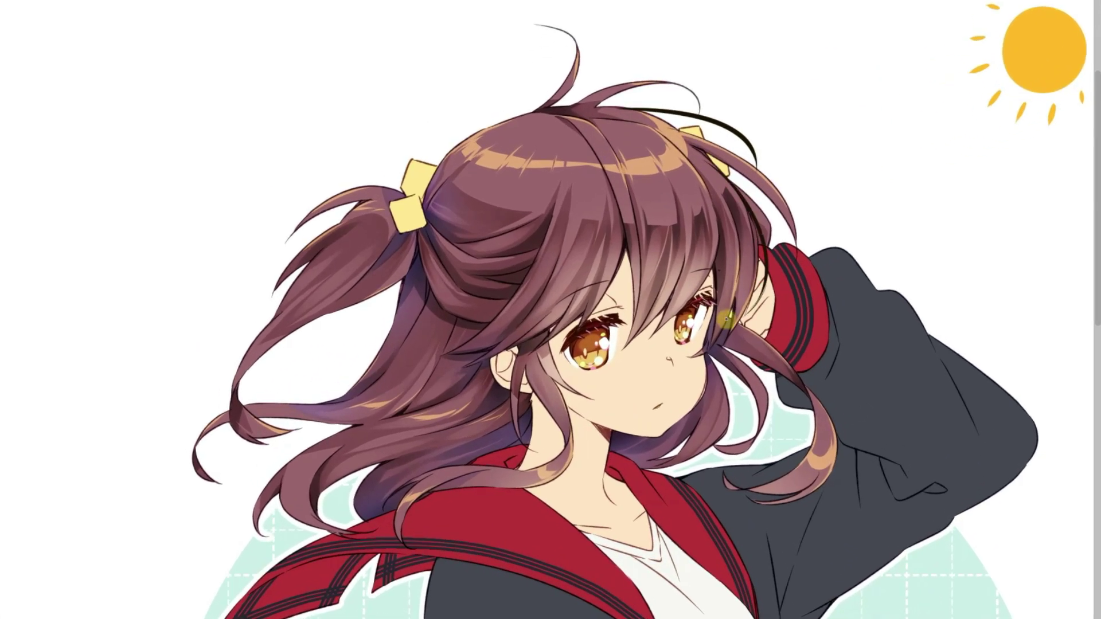
pyautogui.moveTo(640, 141); pyautogui.dragTo(626, 263)
pyautogui.moveTo(613, 174); pyautogui.dragTo(496, 274)
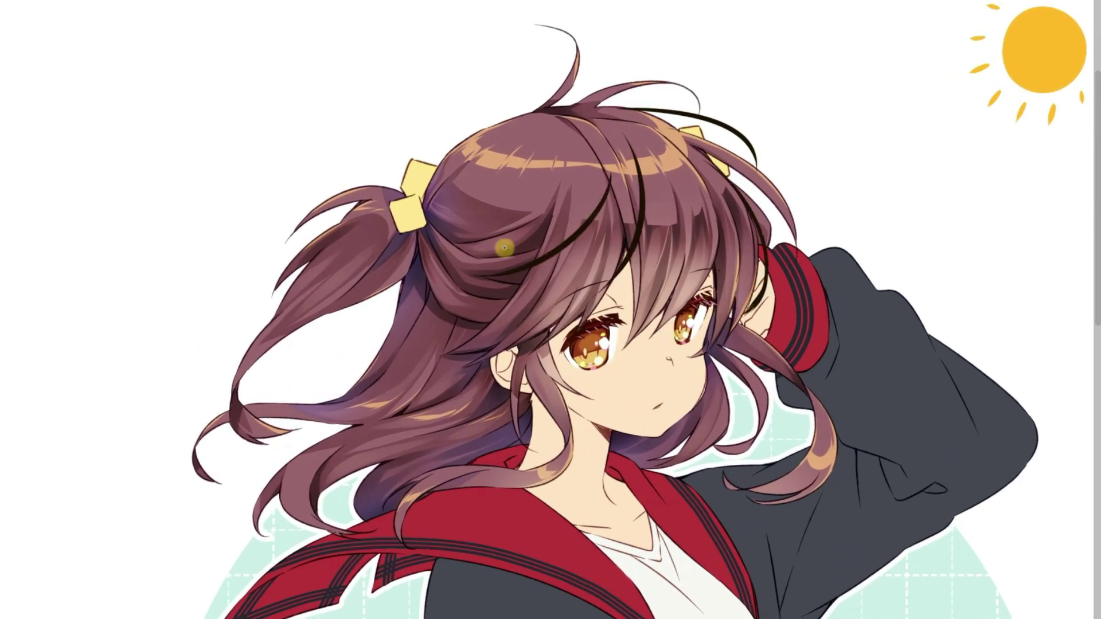
pyautogui.moveTo(578, 173); pyautogui.dragTo(453, 338)
pyautogui.moveTo(401, 293); pyautogui.dragTo(249, 502)
pyautogui.moveTo(303, 457); pyautogui.dragTo(231, 510)
pyautogui.moveTo(335, 478); pyautogui.dragTo(347, 528)
pyautogui.moveTo(290, 312); pyautogui.dragTo(213, 414)
pyautogui.moveTo(404, 189)
pyautogui.mouseDown()
pyautogui.moveTo(308, 196)
pyautogui.moveTo(261, 295)
pyautogui.mouseUp()
pyautogui.moveTo(715, 360); pyautogui.dragTo(742, 441)
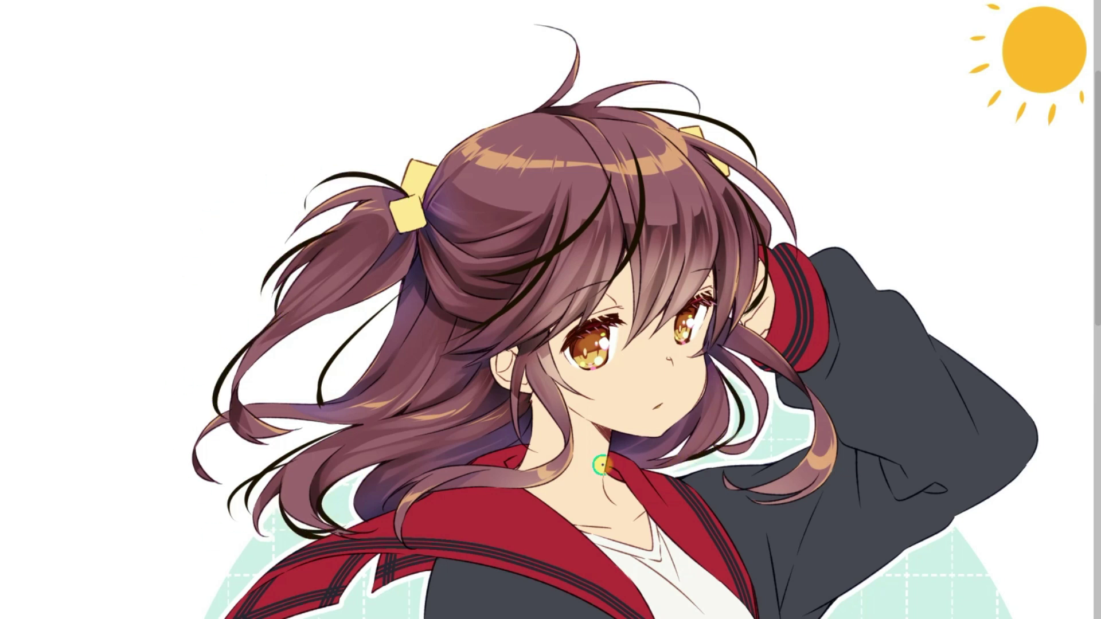
pyautogui.moveTo(574, 395); pyautogui.dragTo(593, 482)
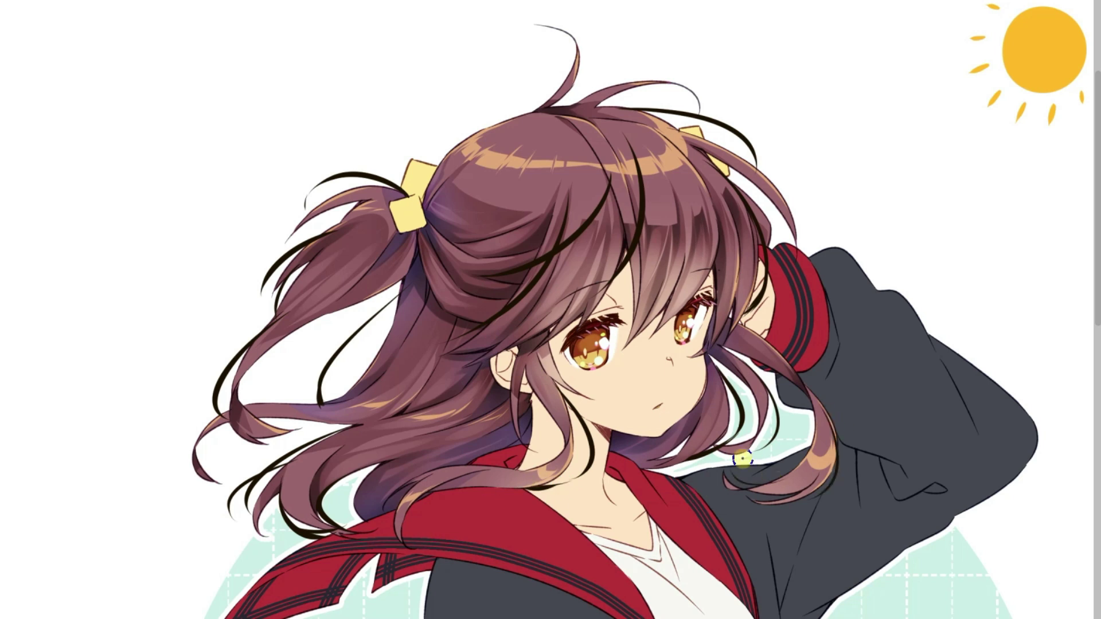
pyautogui.moveTo(519, 117)
pyautogui.mouseDown()
pyautogui.moveTo(446, 148)
pyautogui.moveTo(422, 195)
pyautogui.mouseUp()
pyautogui.moveTo(470, 136); pyautogui.dragTo(438, 166)
pyautogui.moveTo(551, 104); pyautogui.dragTo(587, 65)
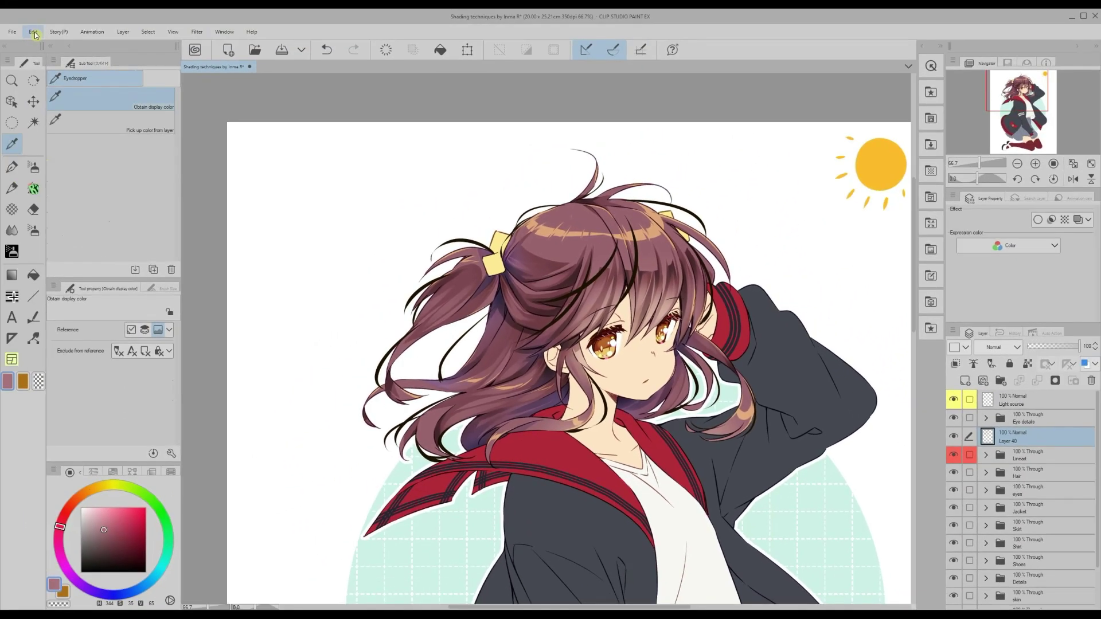
# Convert the loose strands to the mauve drawing colour sampled from the hair and lock the layer's transparent pixels
pyautogui.click(32, 32)
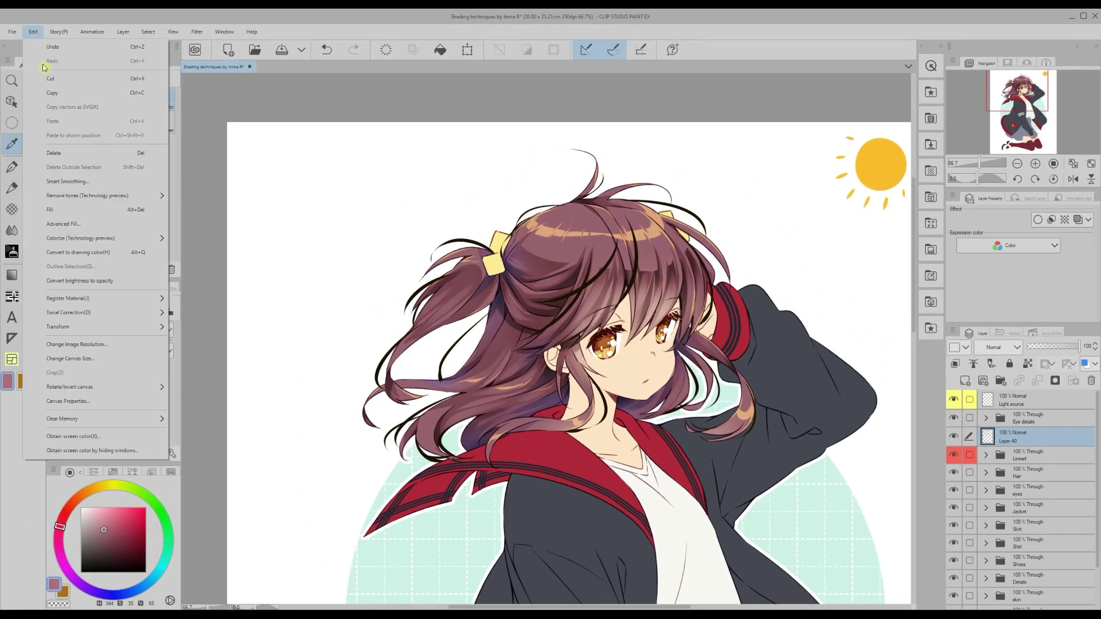
pyautogui.click(64, 254)
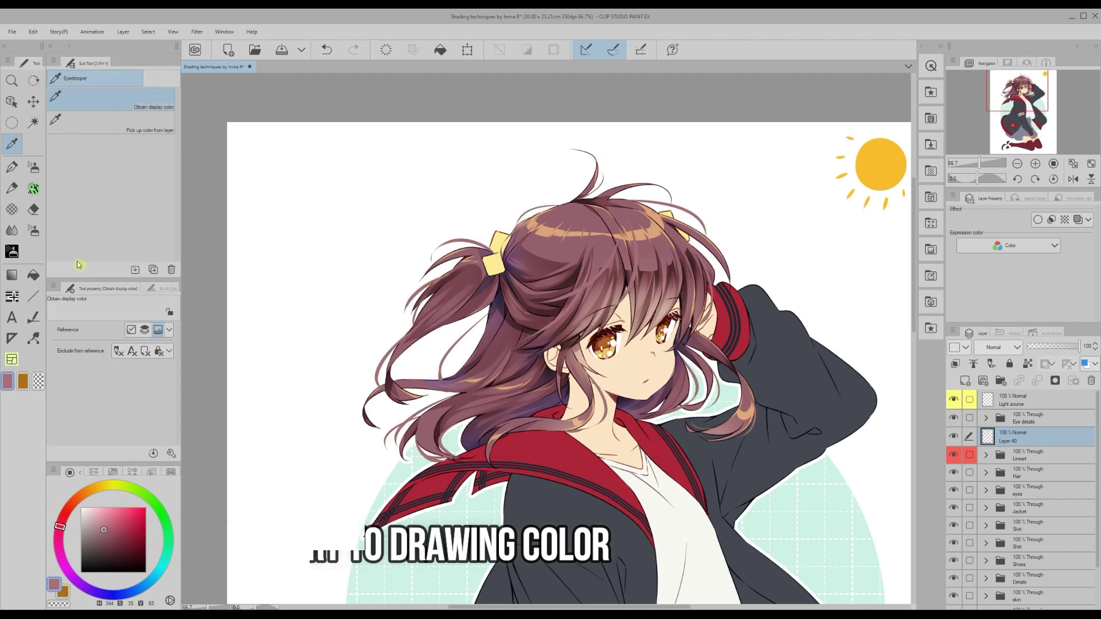
pyautogui.click(1027, 365)
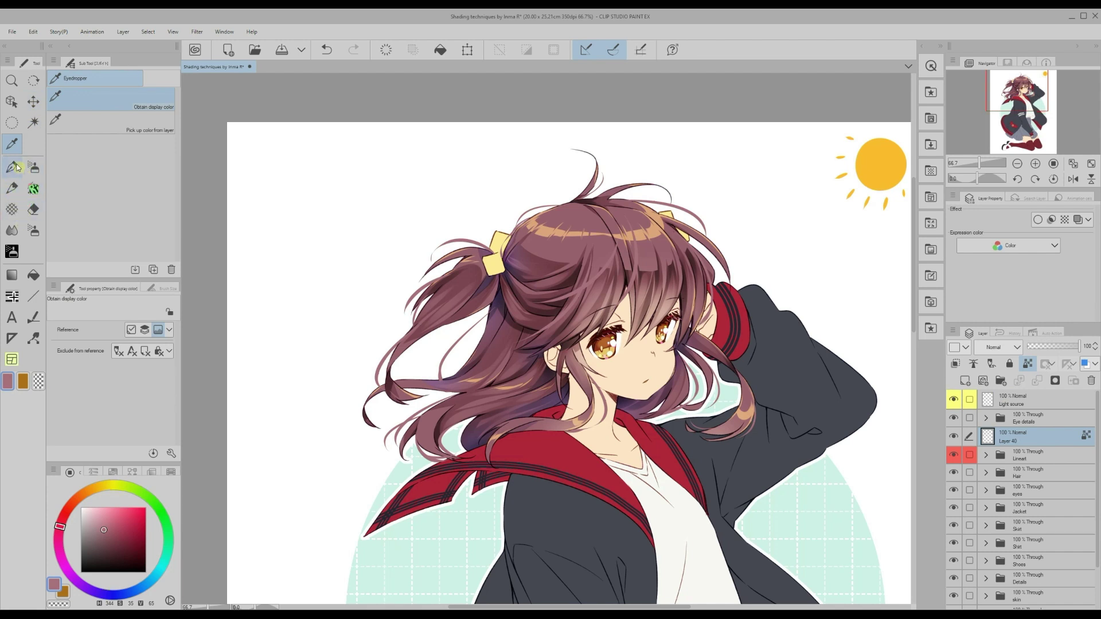
# Recolour parts of the loose strands over the bangs and side hair with the Mapping pen, using shadow and highlight colours sampled from the hair
pyautogui.click(567, 272)
pyautogui.press('p')
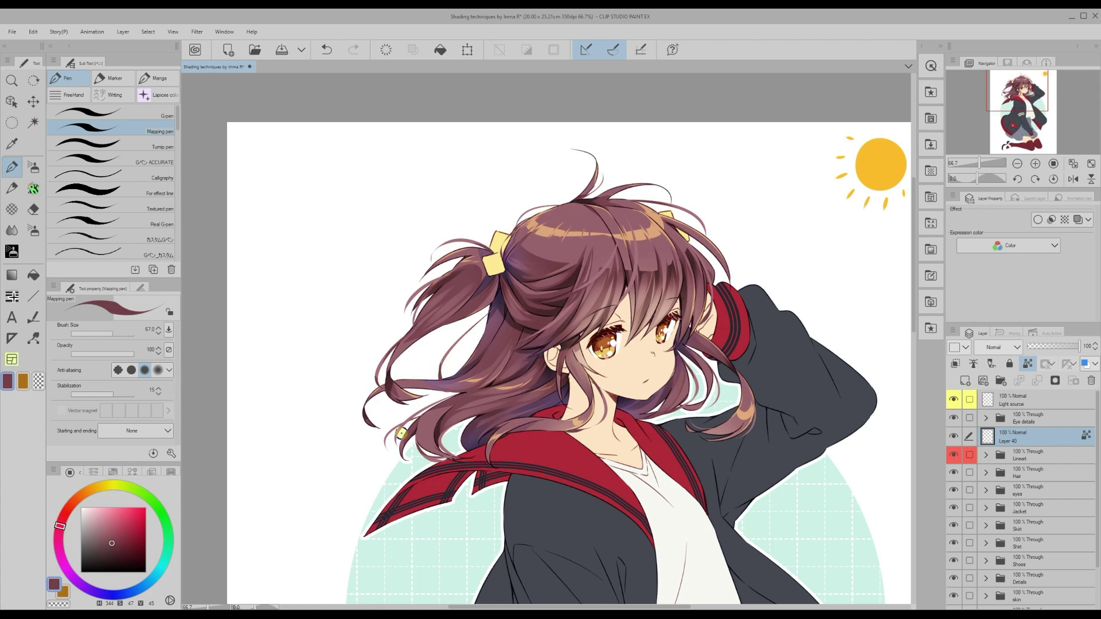
pyautogui.keyDown('alt'); pyautogui.click(576, 295); pyautogui.keyUp('alt')
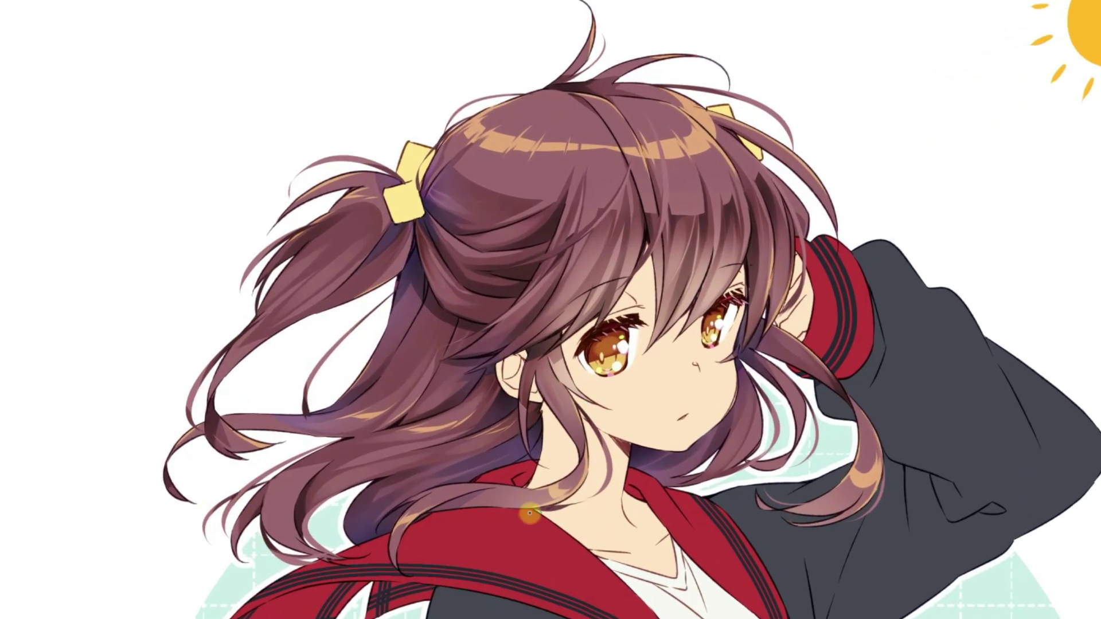
pyautogui.moveTo(651, 224); pyautogui.dragTo(635, 272)
pyautogui.moveTo(662, 160); pyautogui.dragTo(651, 247)
pyautogui.moveTo(628, 172); pyautogui.dragTo(592, 230)
pyautogui.moveTo(780, 186); pyautogui.dragTo(800, 260)
pyautogui.moveTo(769, 112); pyautogui.dragTo(792, 137)
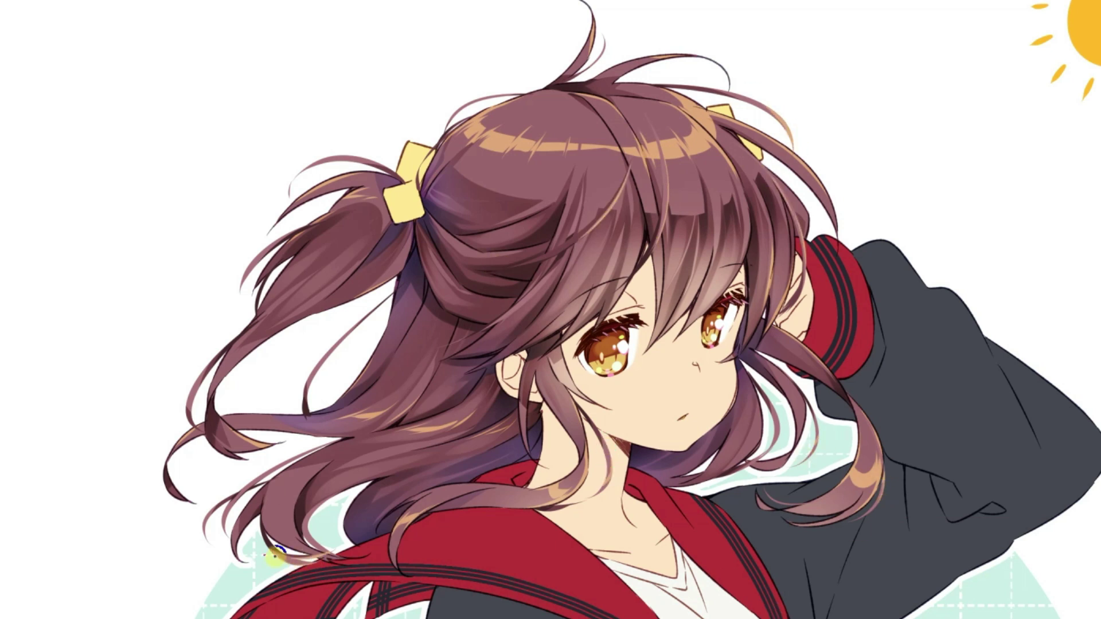